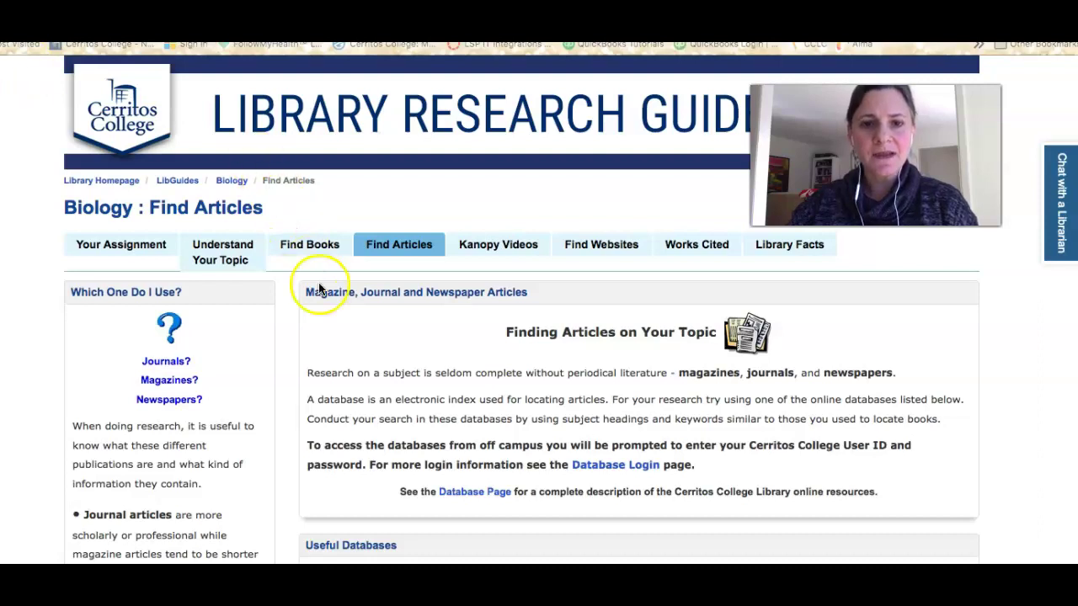
Scroll the Cerritos College guide to Useful Databases and follow the Academic Search Complete link.
{"action": "scroll", "coordinate": [348, 333], "scroll_direction": "down", "scroll_amount": 5}
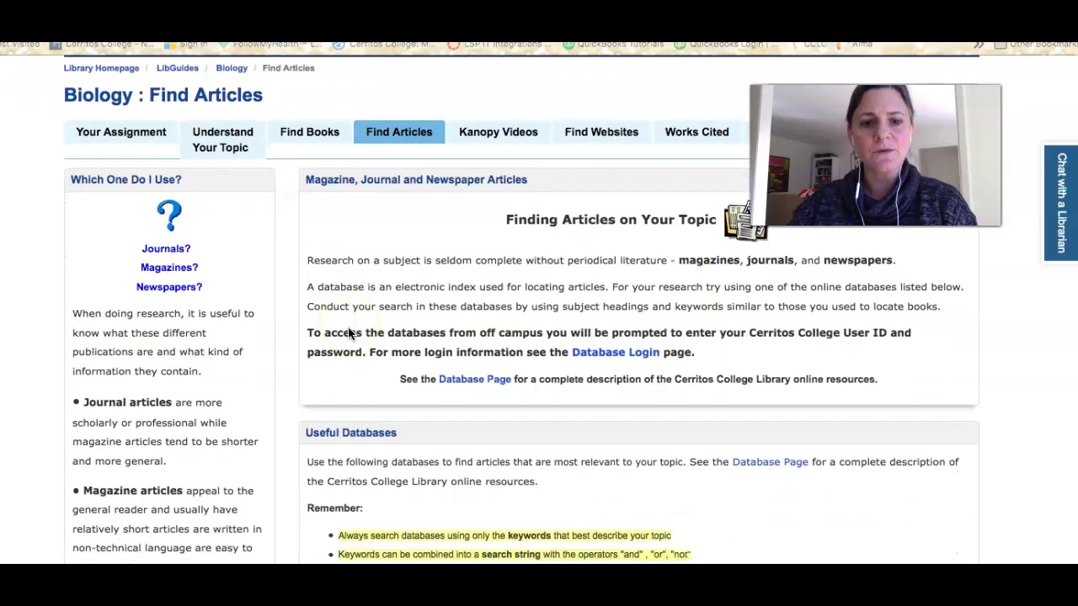
{"action": "scroll", "coordinate": [348, 332], "scroll_direction": "down", "scroll_amount": 2}
{"action": "scroll", "coordinate": [348, 335], "scroll_direction": "down", "scroll_amount": 3}
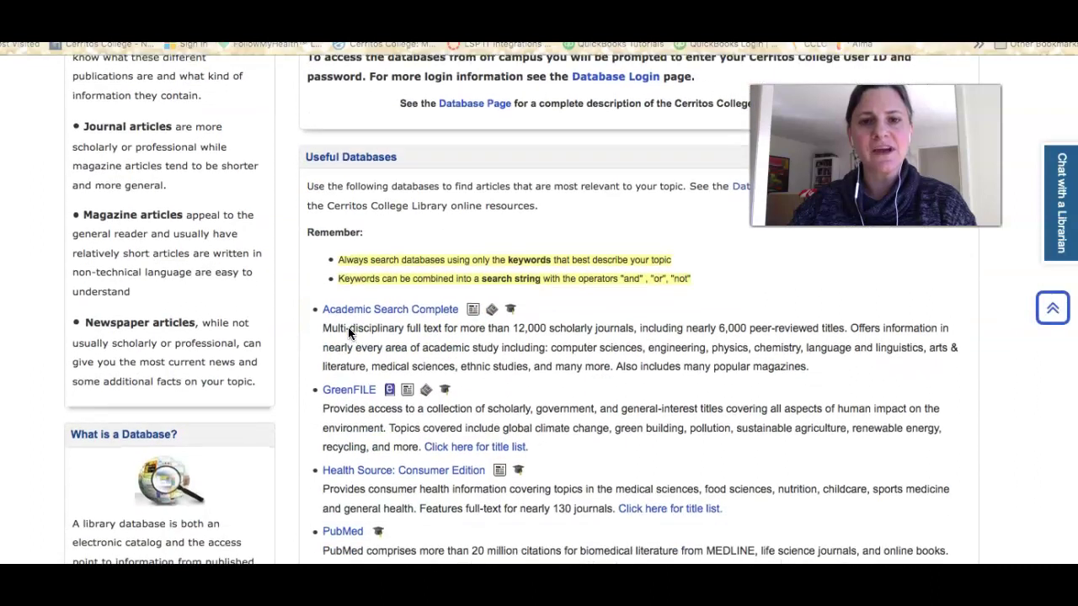
{"action": "scroll", "coordinate": [348, 335], "scroll_direction": "down", "scroll_amount": 1}
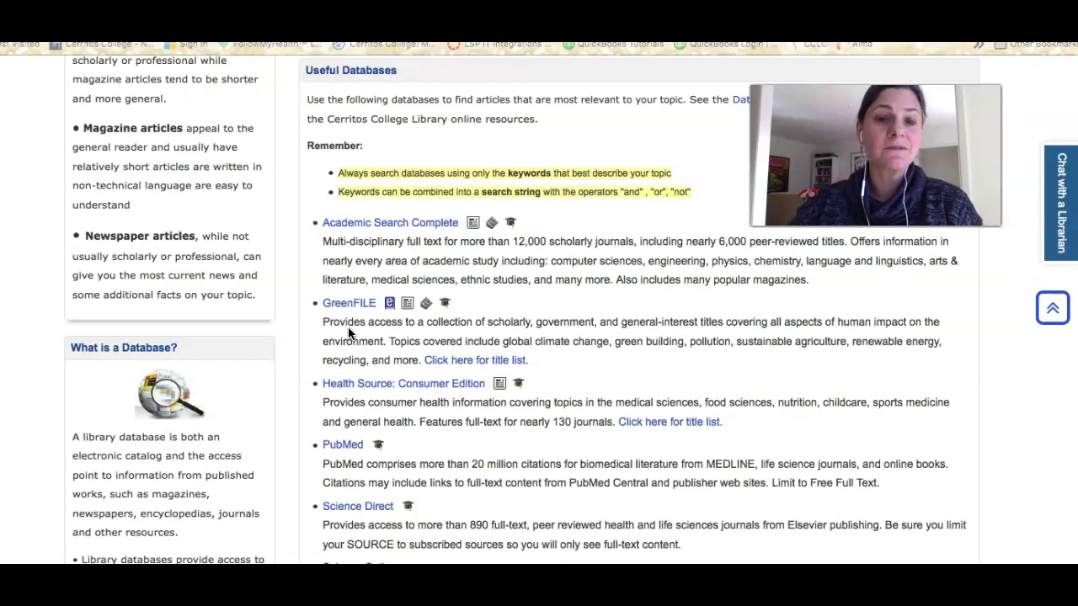
{"action": "left_click", "coordinate": [358, 225]}
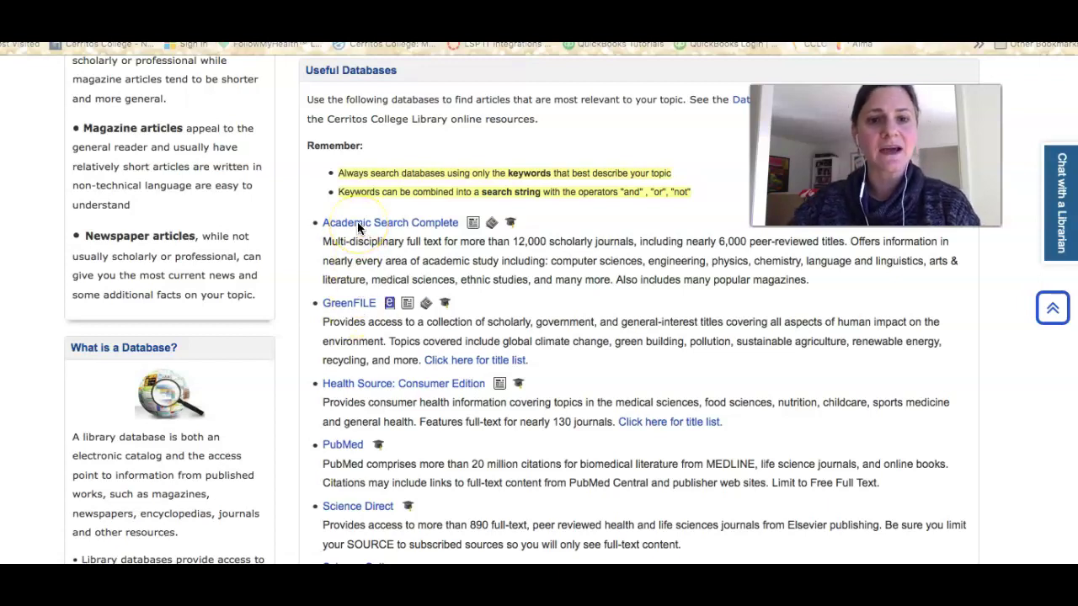
{"action": "left_click", "coordinate": [358, 223]}
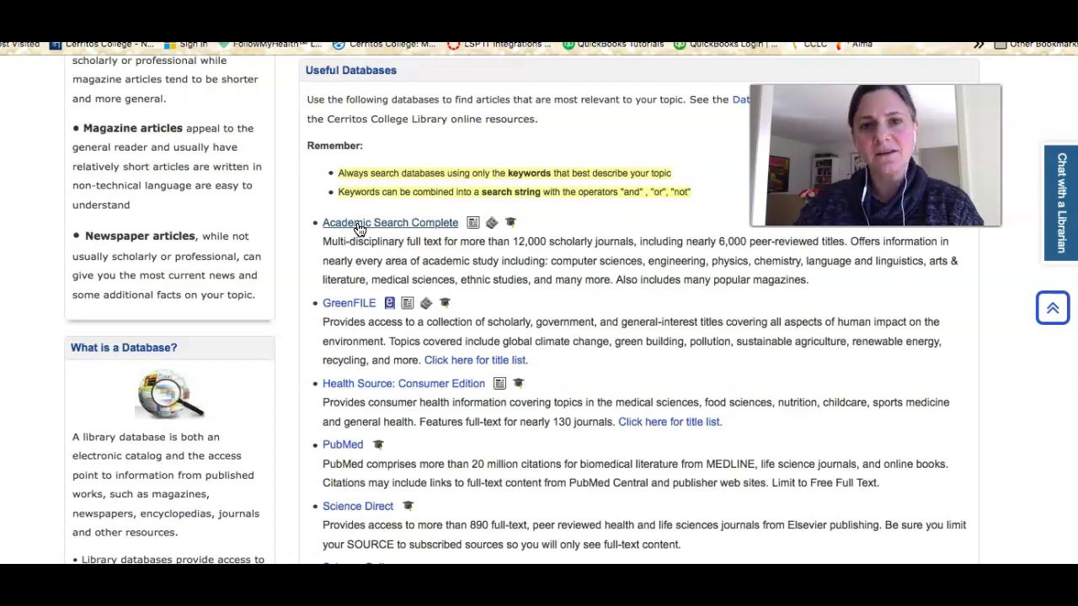
Enter the query evolution AND "human disease" in Academic Search Complete and zoom the page in.
{"action": "left_click", "coordinate": [358, 224]}
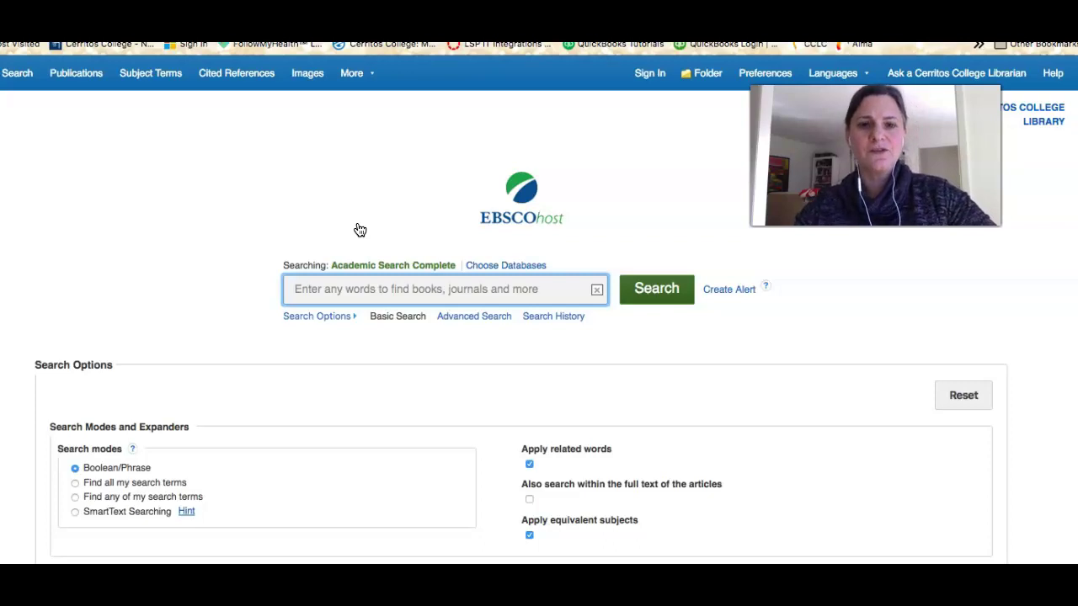
{"action": "type", "text": "evolution AND \""}
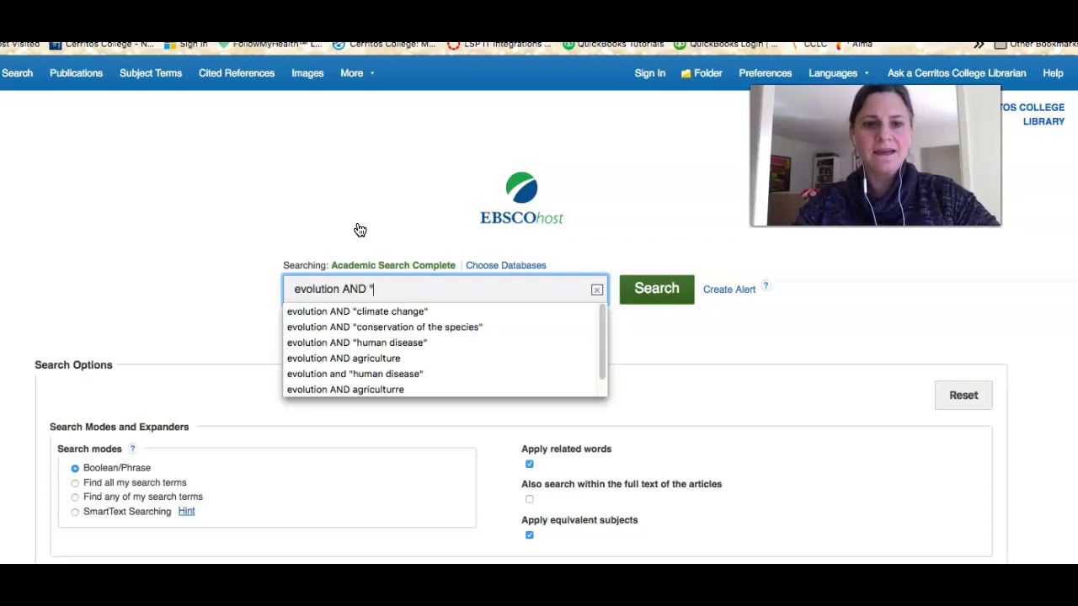
{"action": "type", "text": "human disease\""}
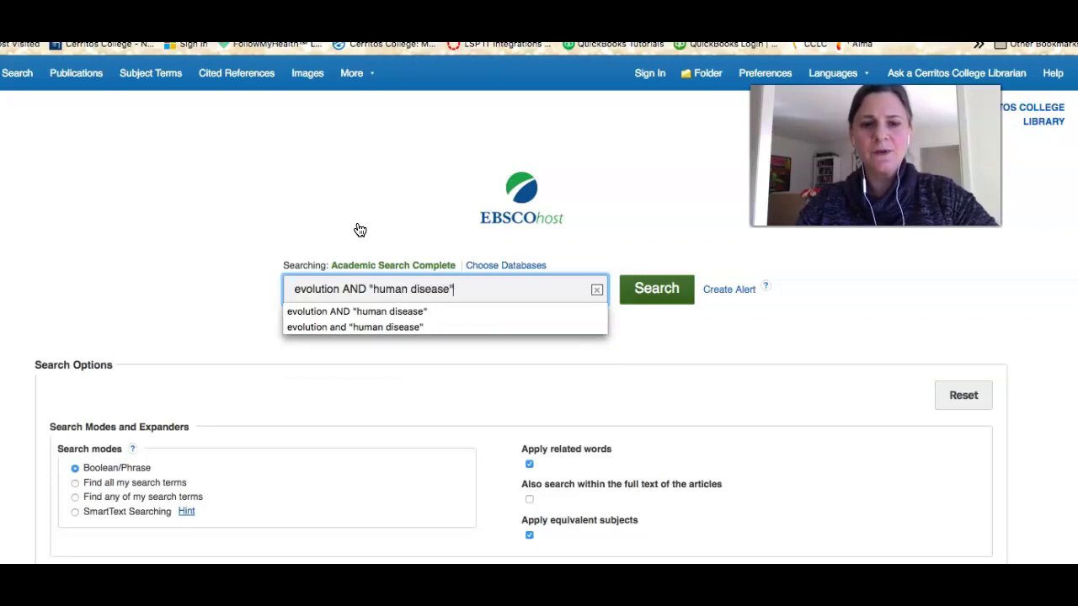
{"action": "key", "text": "super+equal"}
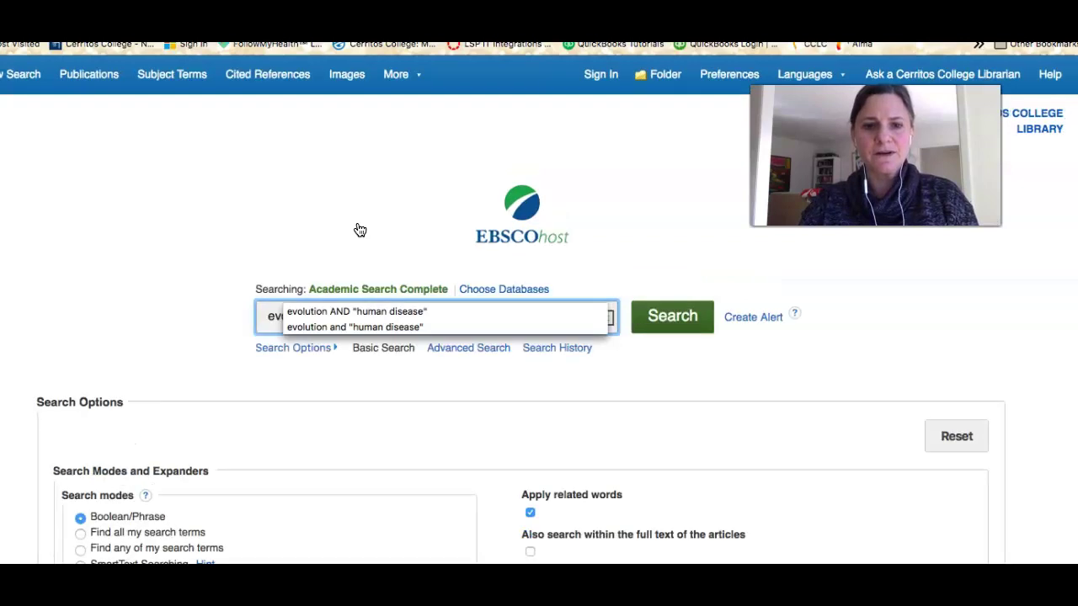
{"action": "key", "text": "super+equal"}
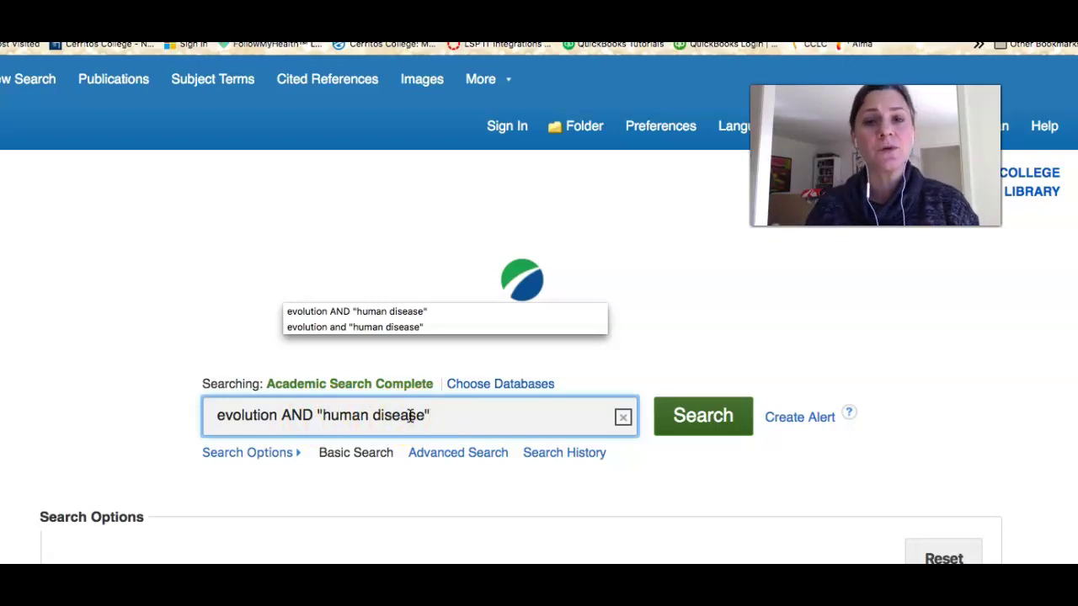
{"action": "scroll", "coordinate": [411, 415], "scroll_direction": "down", "scroll_amount": 5}
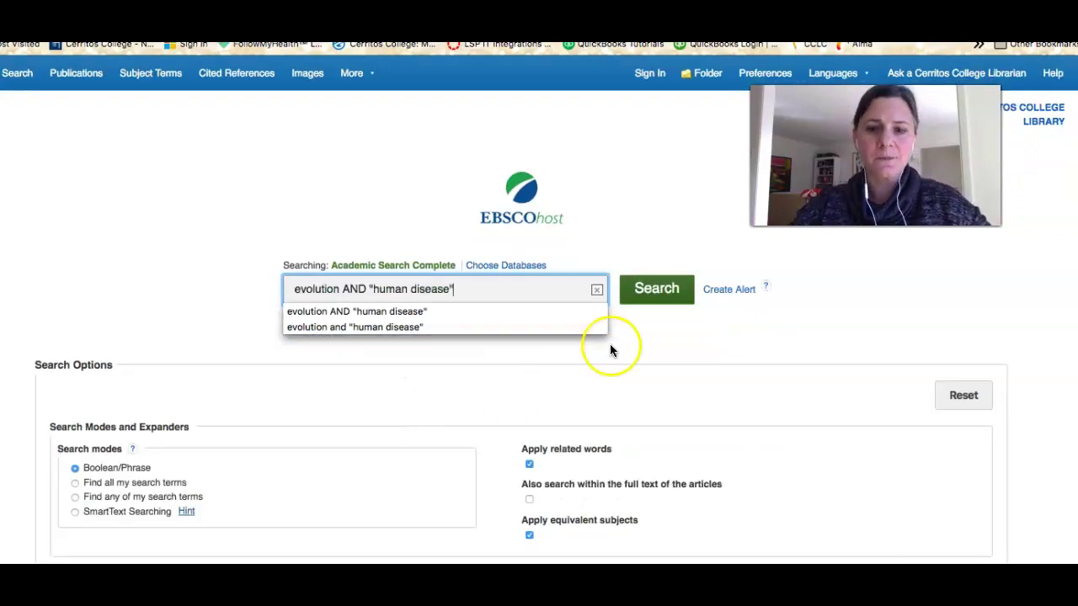
Run the evolution AND "human disease" search in Academic Search Complete.
{"action": "left_click", "coordinate": [645, 293]}
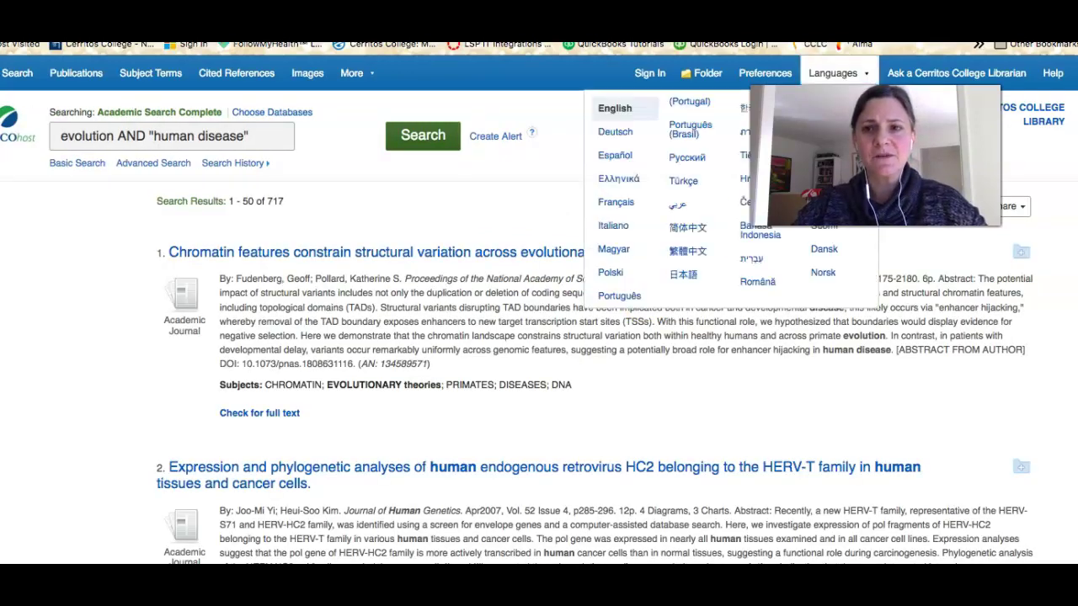
{"action": "scroll", "coordinate": [539, 303], "scroll_direction": "right", "scroll_amount": 2}
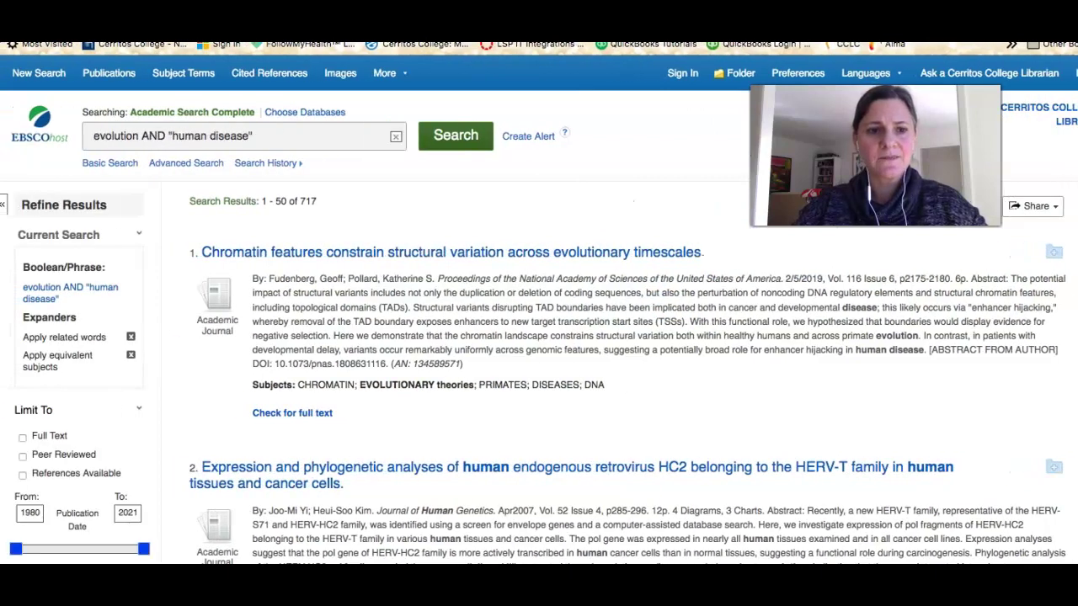
{"action": "scroll", "coordinate": [278, 310], "scroll_direction": "down", "scroll_amount": 3}
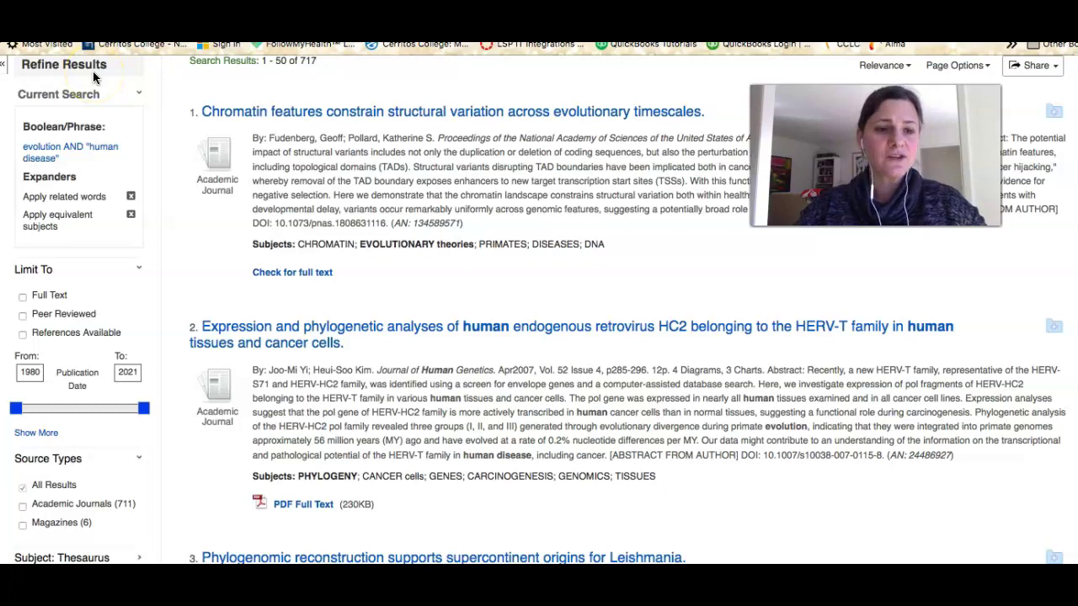
Limit the results to Full Text, leaving 282 articles including the goldfish model system article.
{"action": "left_click", "coordinate": [23, 298]}
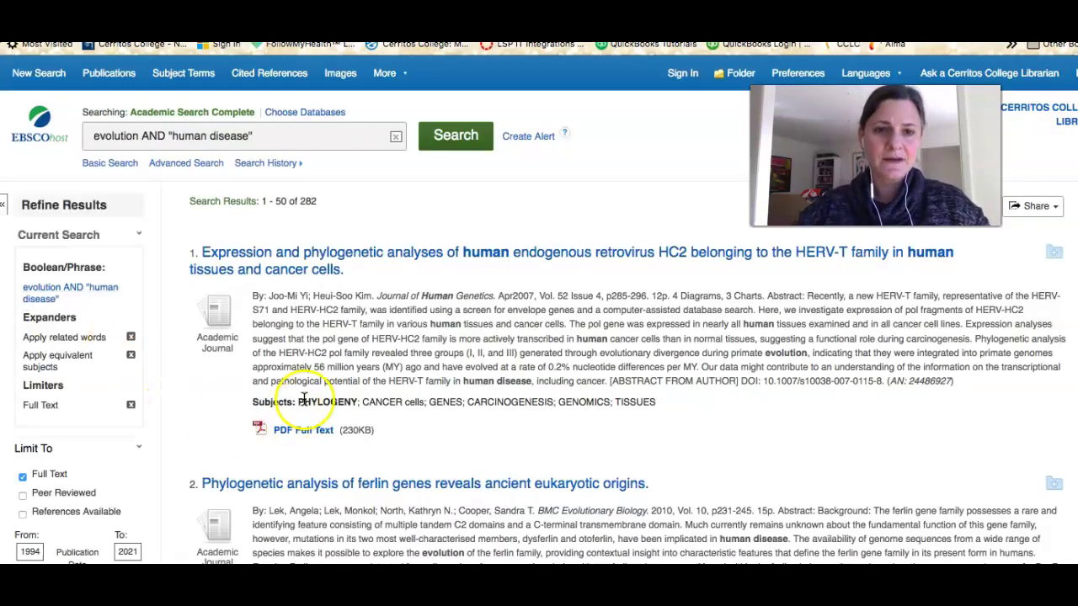
{"action": "scroll", "coordinate": [308, 394], "scroll_direction": "down", "scroll_amount": 5}
{"action": "scroll", "coordinate": [313, 389], "scroll_direction": "down", "scroll_amount": 8}
{"action": "scroll", "coordinate": [312, 391], "scroll_direction": "down", "scroll_amount": 4}
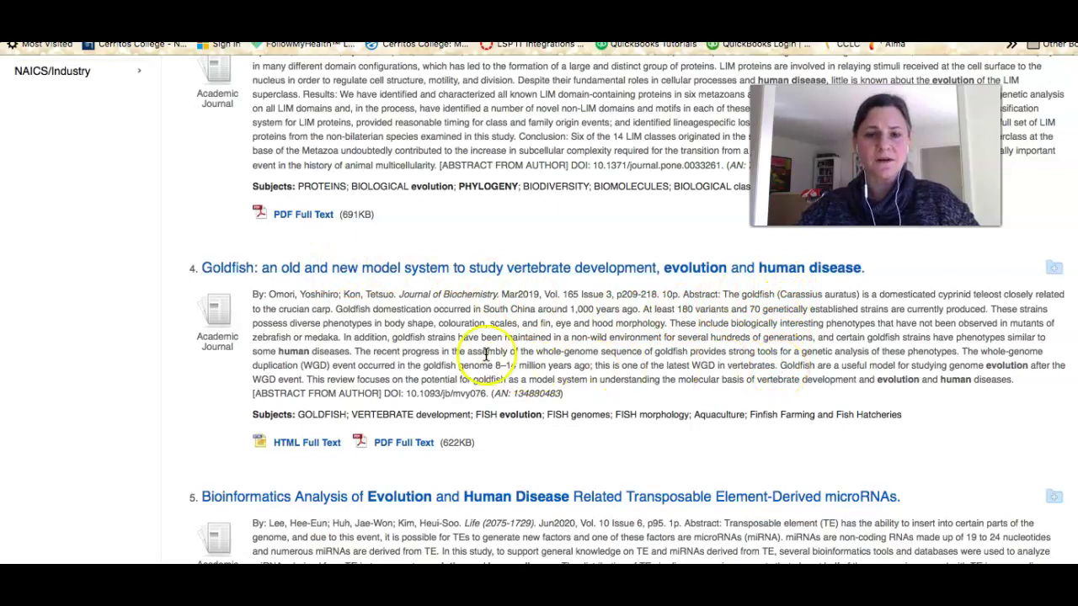
Open the Goldfish evolution and human disease article's record and view its 11-page PDF Full Text.
{"action": "left_click", "coordinate": [439, 275]}
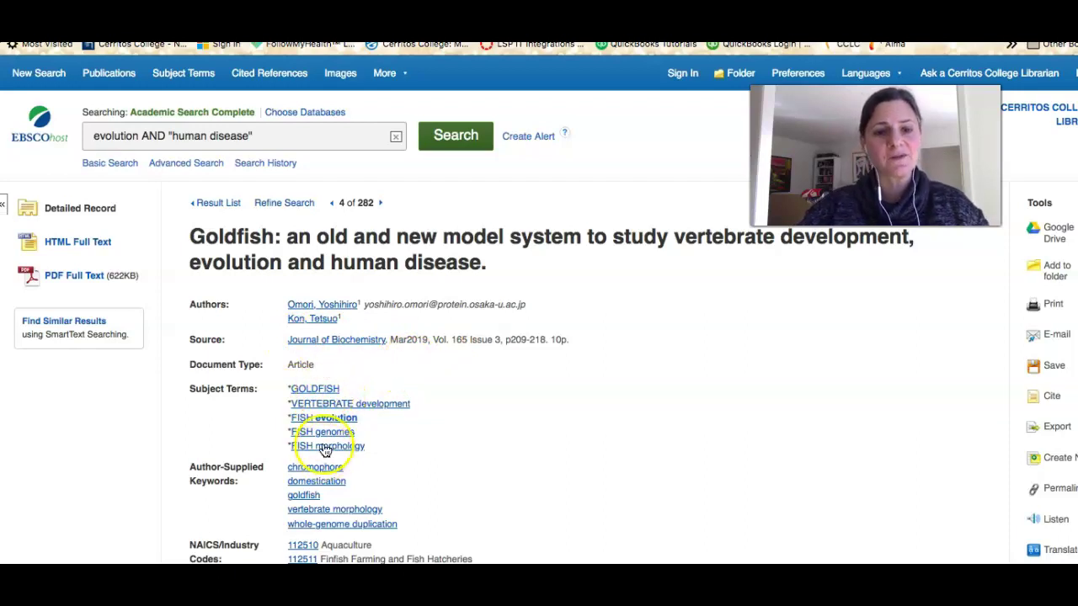
{"action": "scroll", "coordinate": [414, 493], "scroll_direction": "down", "scroll_amount": 5}
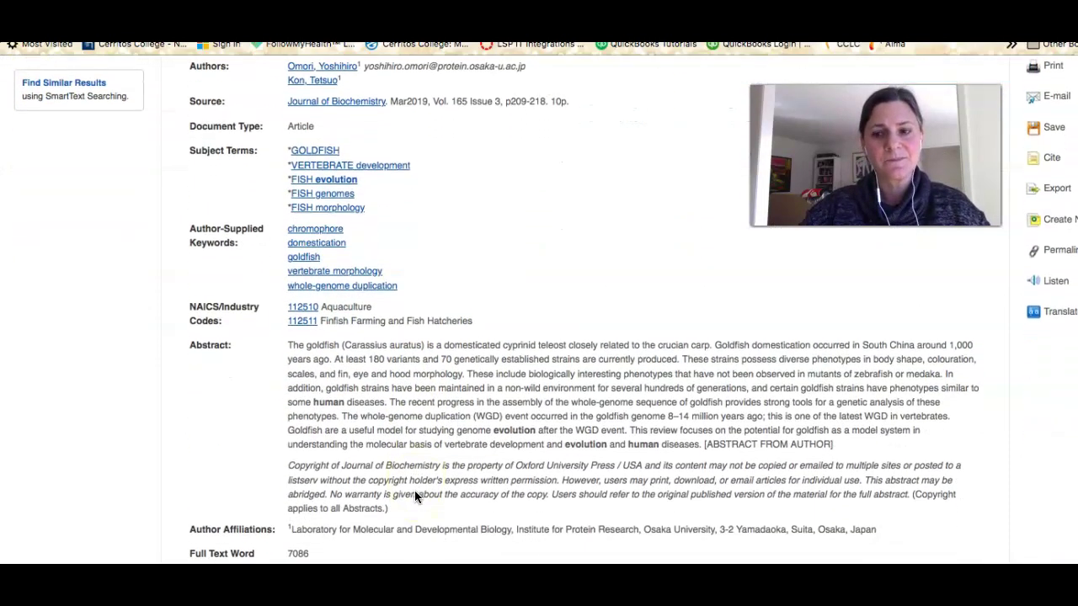
{"action": "scroll", "coordinate": [415, 492], "scroll_direction": "up", "scroll_amount": 6}
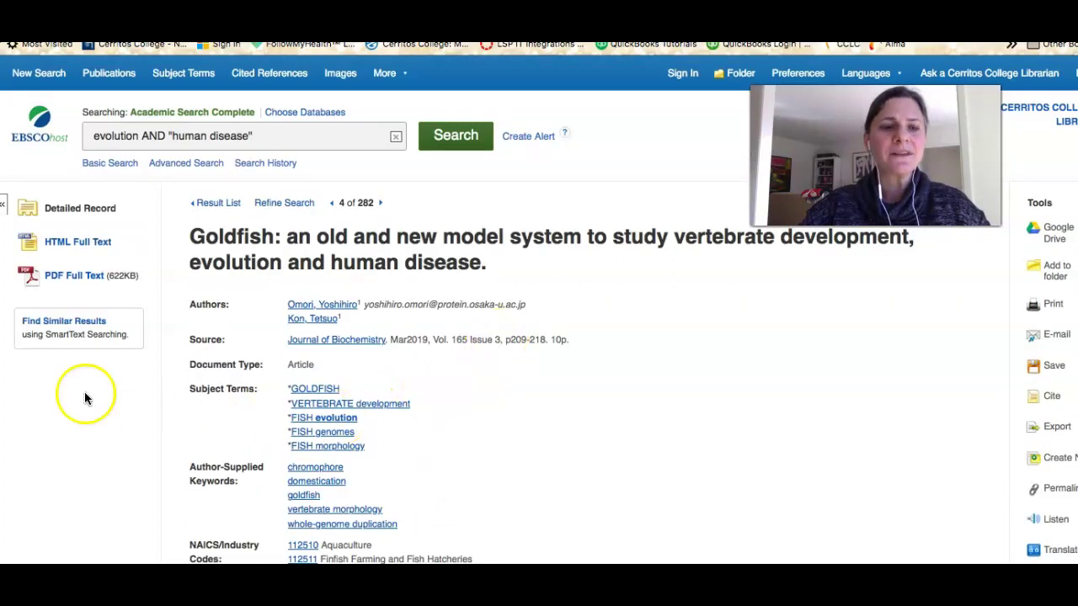
{"action": "left_click", "coordinate": [65, 282]}
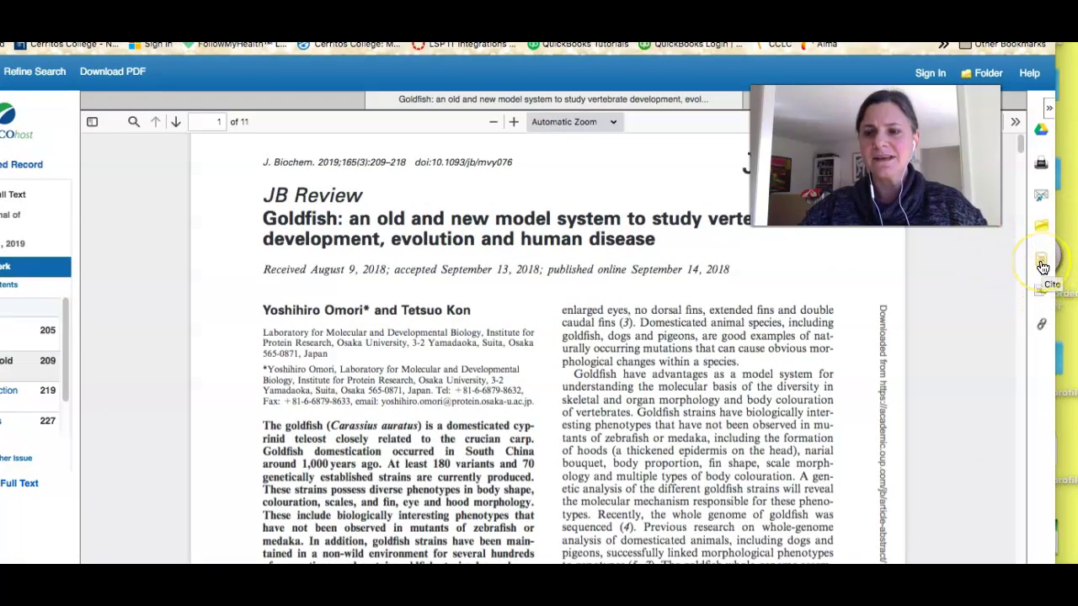
Show the Goldfish article's ready-made citations in APA, MLA, Vancouver and Chicago formats.
{"action": "left_click", "coordinate": [1042, 263]}
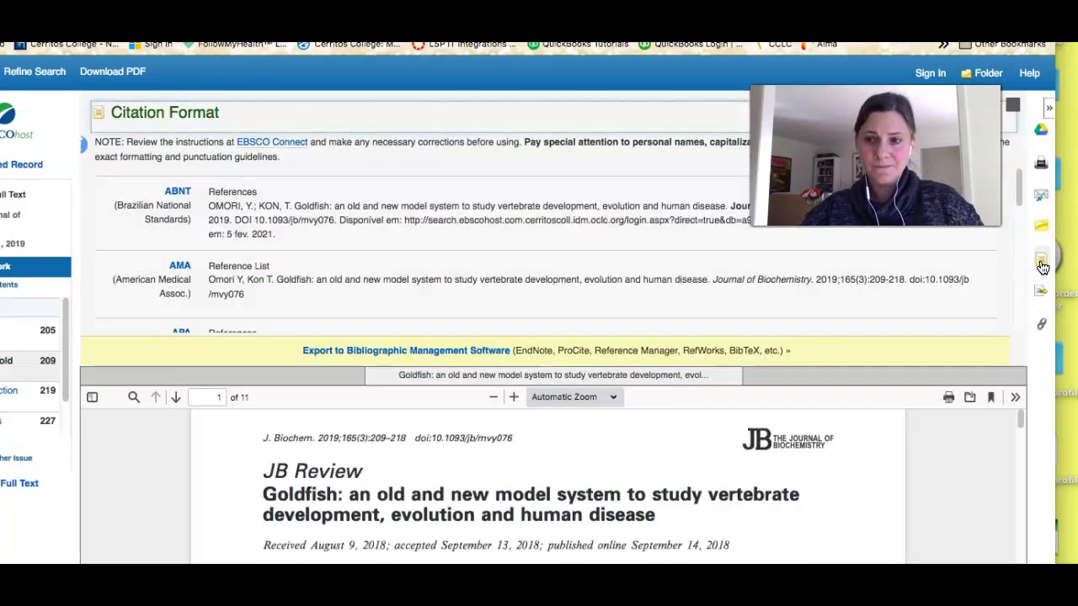
{"action": "left_click", "coordinate": [707, 452]}
{"action": "scroll", "coordinate": [706, 452], "scroll_direction": "down", "scroll_amount": 3}
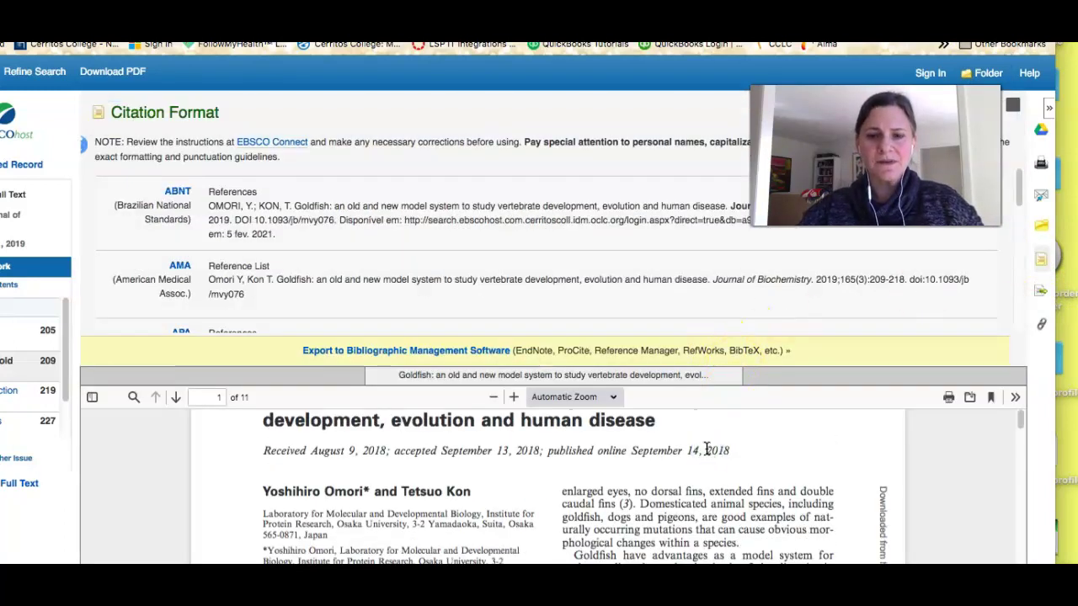
{"action": "scroll", "coordinate": [706, 446], "scroll_direction": "up", "scroll_amount": 3}
{"action": "scroll", "coordinate": [590, 281], "scroll_direction": "down", "scroll_amount": 3}
{"action": "scroll", "coordinate": [589, 281], "scroll_direction": "up", "scroll_amount": 3}
{"action": "scroll", "coordinate": [593, 281], "scroll_direction": "down", "scroll_amount": 1}
{"action": "scroll", "coordinate": [593, 281], "scroll_direction": "down", "scroll_amount": 5}
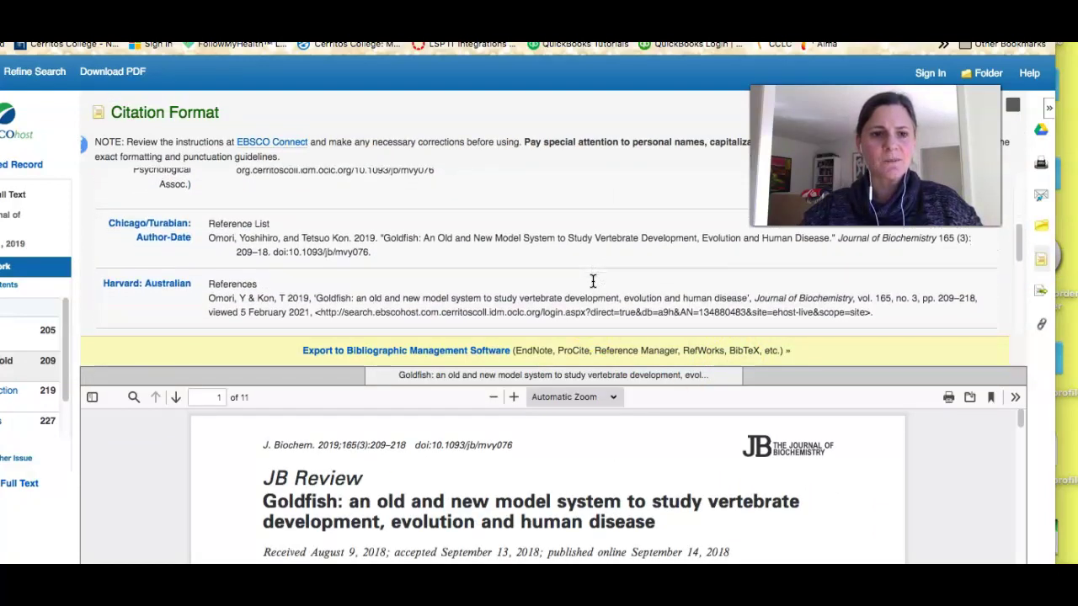
{"action": "scroll", "coordinate": [592, 281], "scroll_direction": "down", "scroll_amount": 2}
{"action": "scroll", "coordinate": [593, 282], "scroll_direction": "down", "scroll_amount": 1}
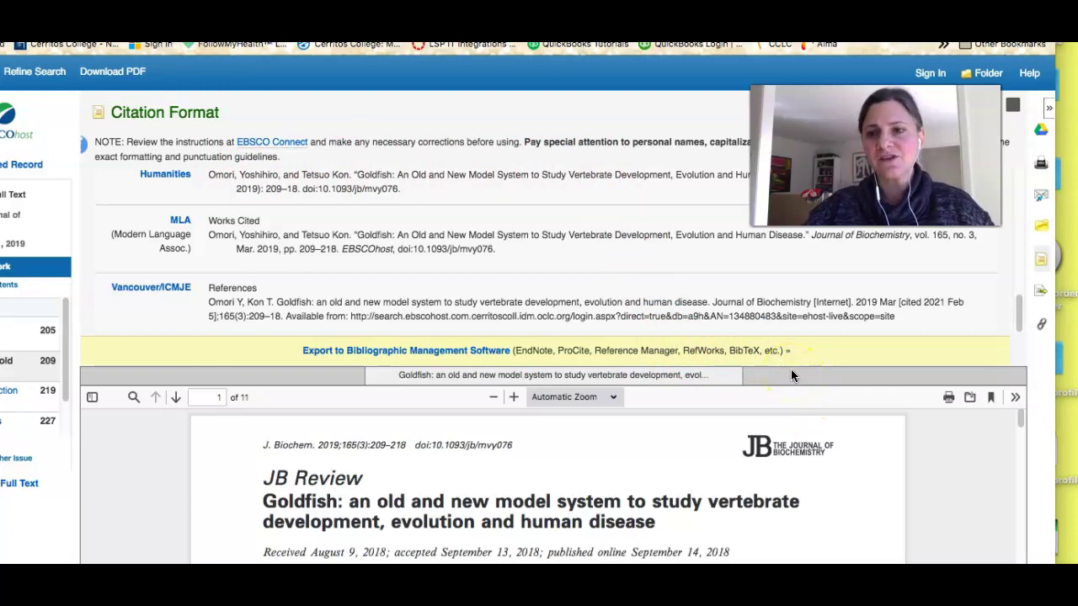
{"action": "scroll", "coordinate": [573, 217], "scroll_direction": "up", "scroll_amount": 5}
{"action": "scroll", "coordinate": [573, 218], "scroll_direction": "up", "scroll_amount": 2}
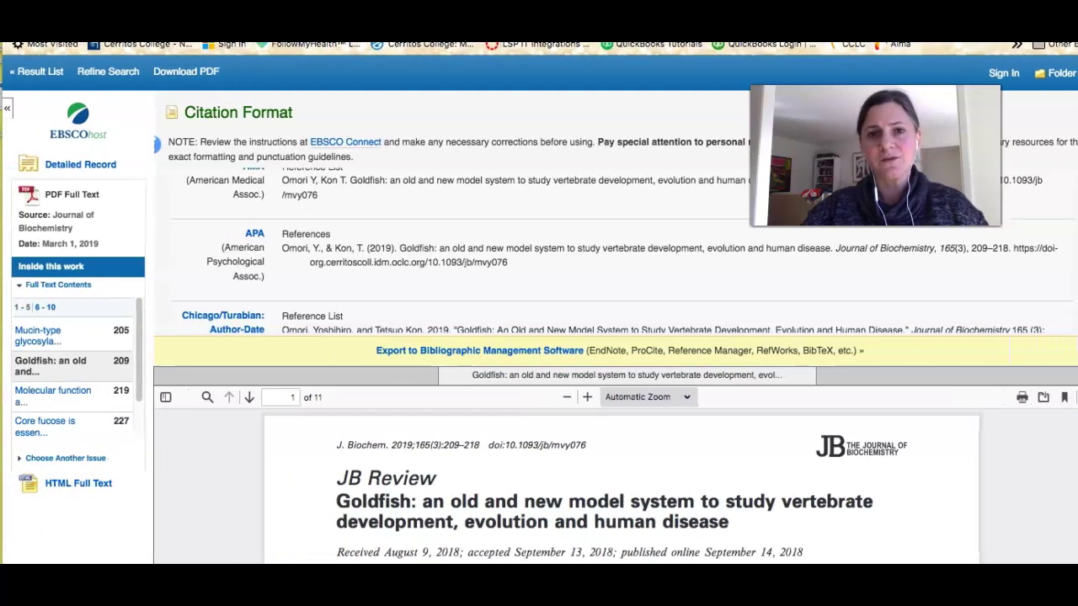
Return to the full-text result list, then open GreenFILE from the library guide.
{"action": "left_click", "coordinate": [39, 73]}
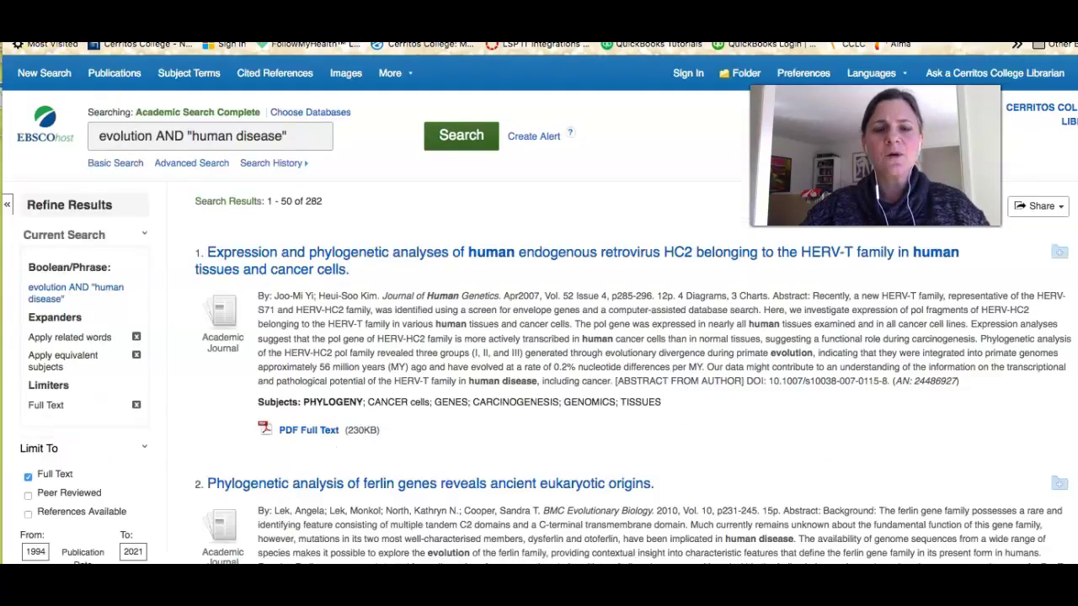
{"action": "scroll", "coordinate": [632, 312], "scroll_direction": "down", "scroll_amount": 10}
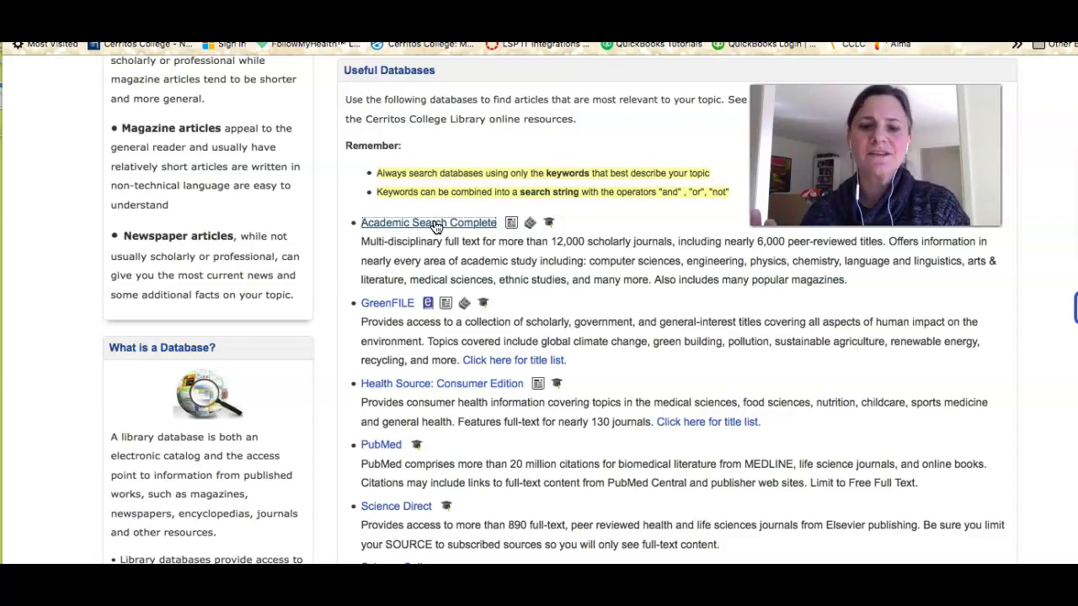
{"action": "left_click", "coordinate": [371, 308]}
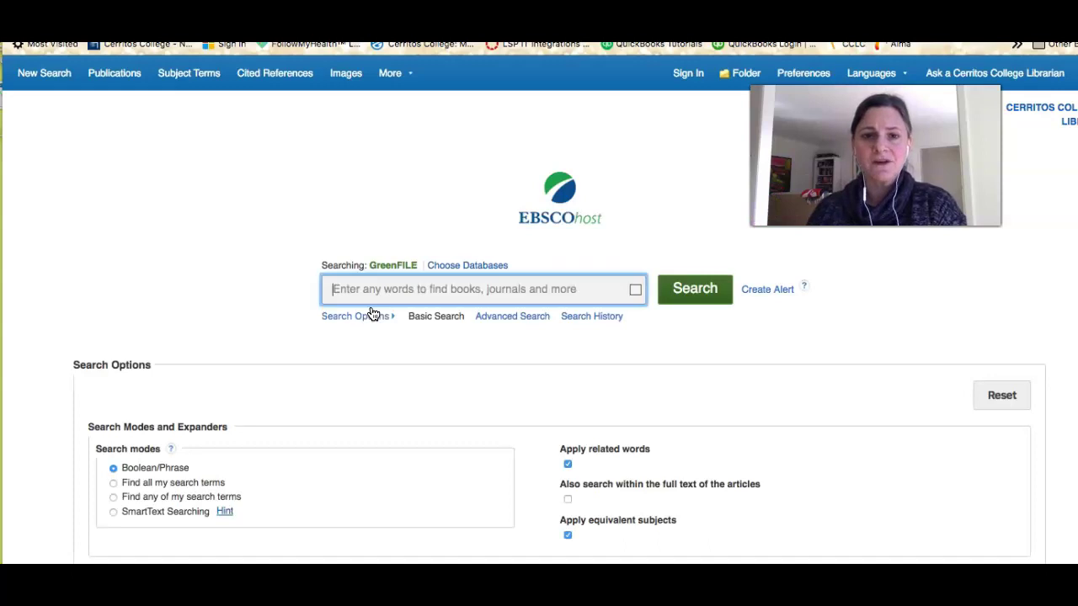
Search GreenFILE for evolution AND "human disease", returning the single biodiversity and infectious disease article.
{"action": "type", "text": "evolution AND \"human disease"}
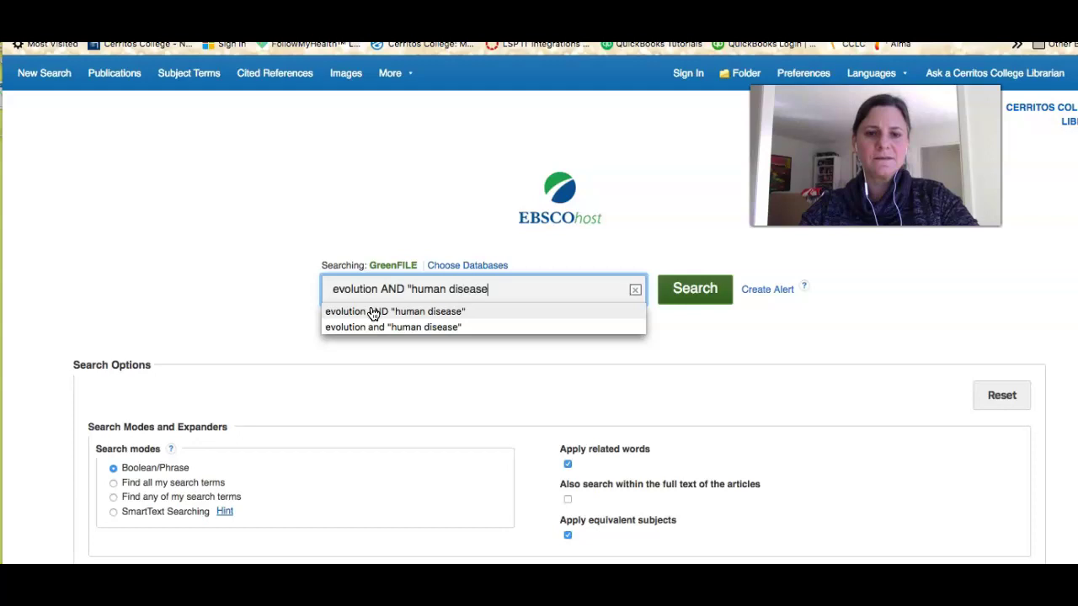
{"action": "type", "text": "\""}
{"action": "key", "text": "Return"}
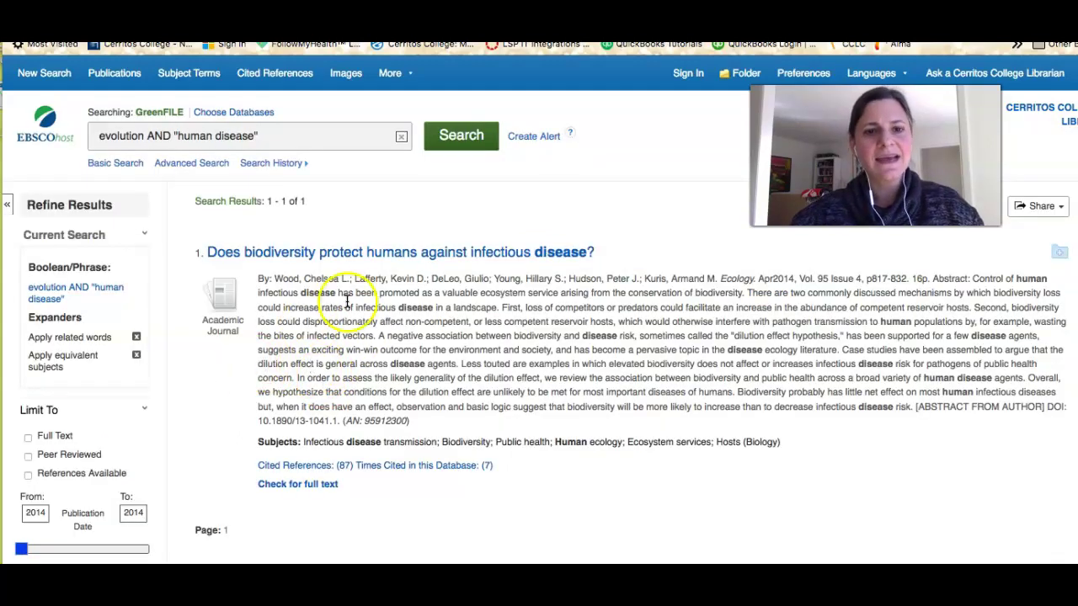
{"action": "scroll", "coordinate": [379, 288], "scroll_direction": "down", "scroll_amount": 1}
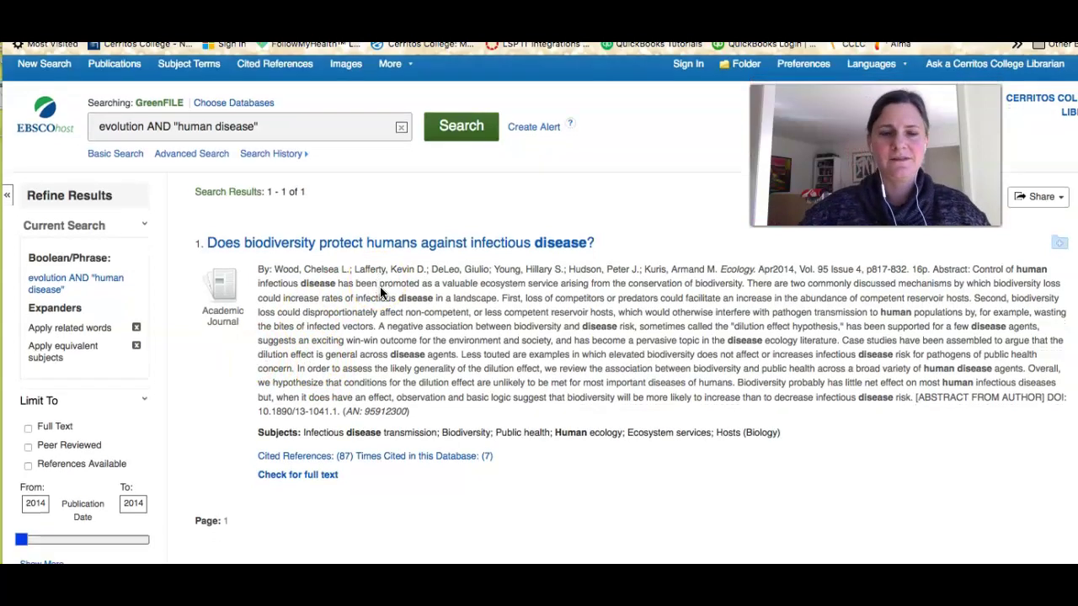
Replace "human disease" with agriculture and rerun the search, getting 2,498 results.
{"action": "left_click", "coordinate": [245, 126]}
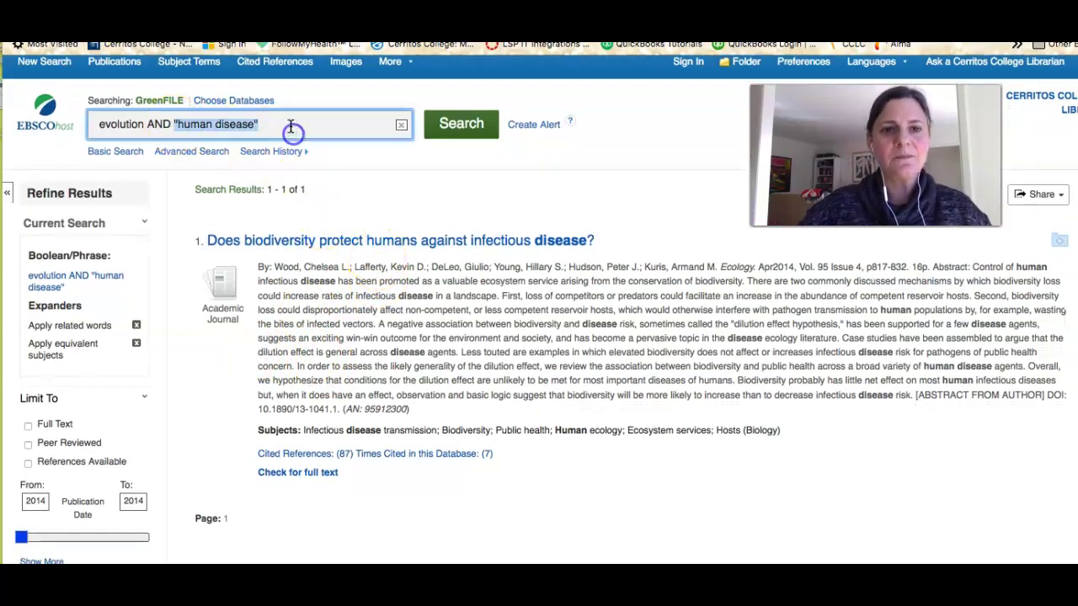
{"action": "left_click_drag", "start_coordinate": [289, 125], "coordinate": [178, 127]}
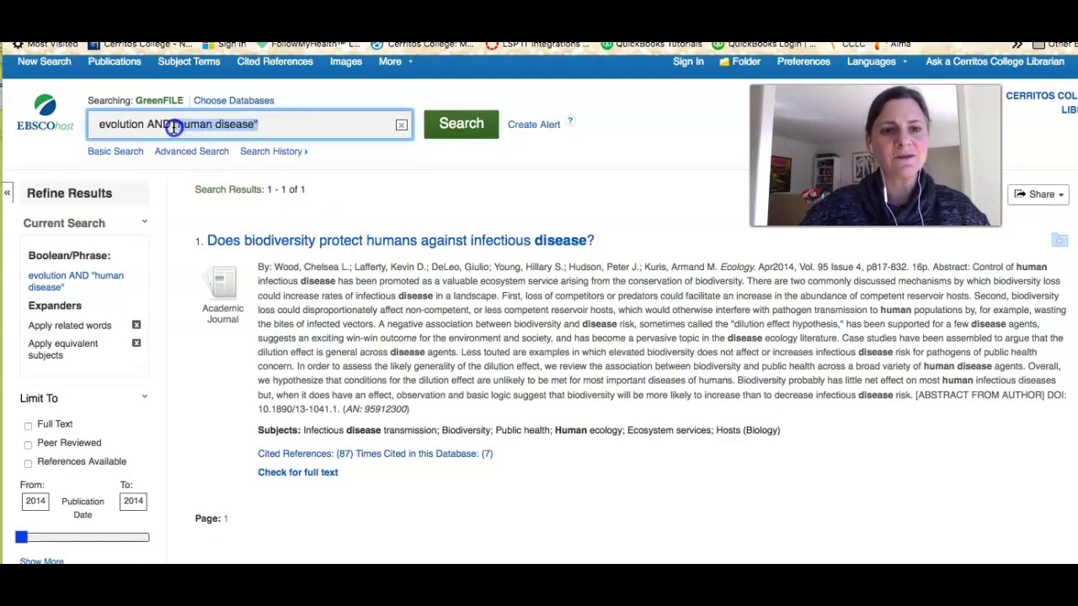
{"action": "type", "text": "agricult"}
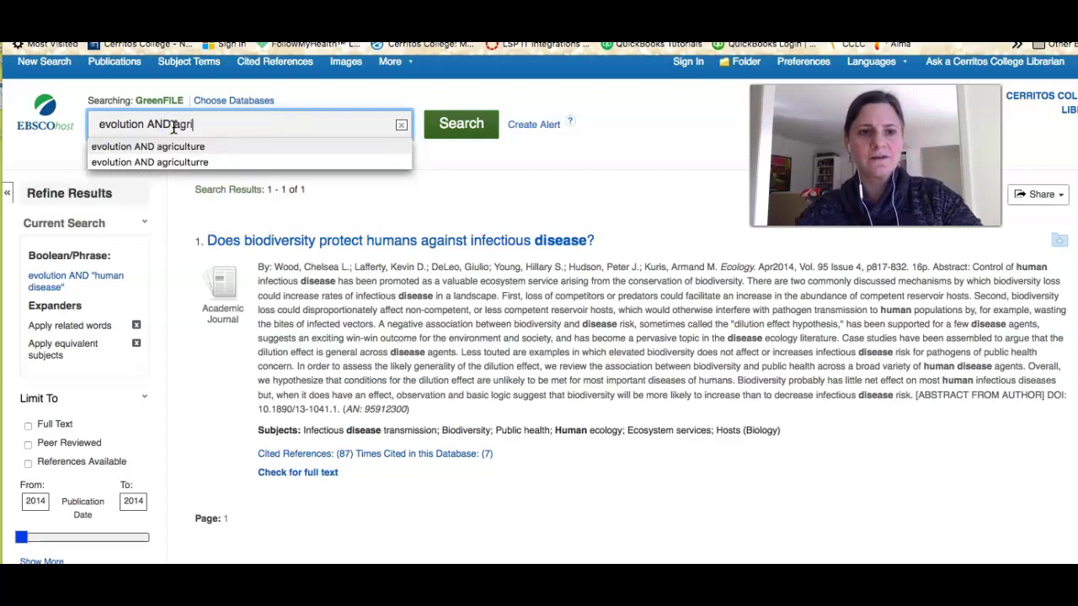
{"action": "key", "text": "BackSpace"}
{"action": "key", "text": "BackSpace"}
{"action": "key", "text": "BackSpace"}
{"action": "type", "text": "ulture"}
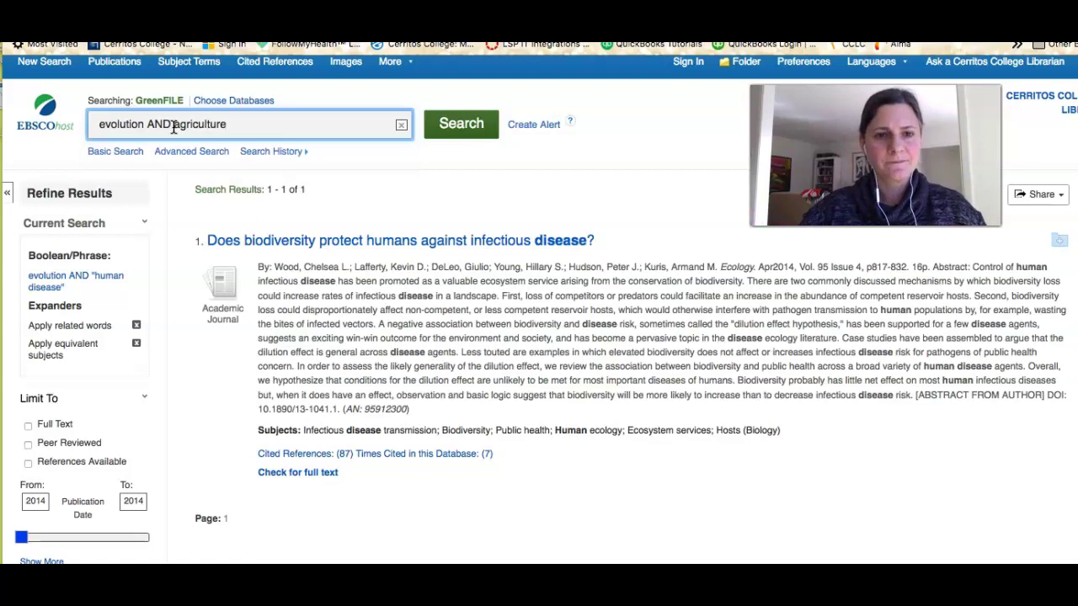
{"action": "key", "text": "Return"}
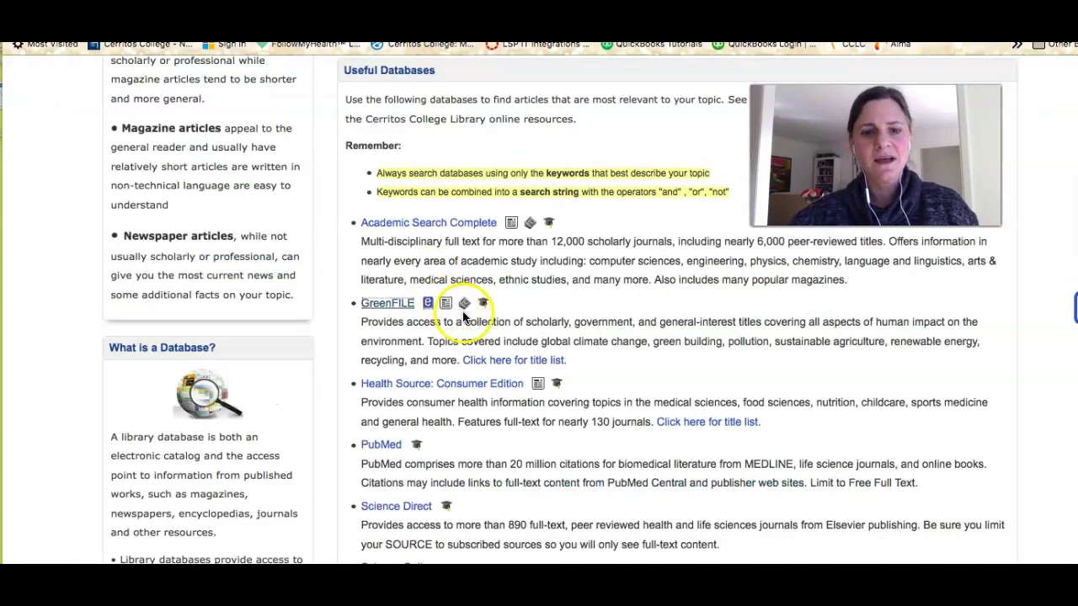
Open Science Direct from the library guide's database list.
{"action": "scroll", "coordinate": [469, 319], "scroll_direction": "down", "scroll_amount": 3}
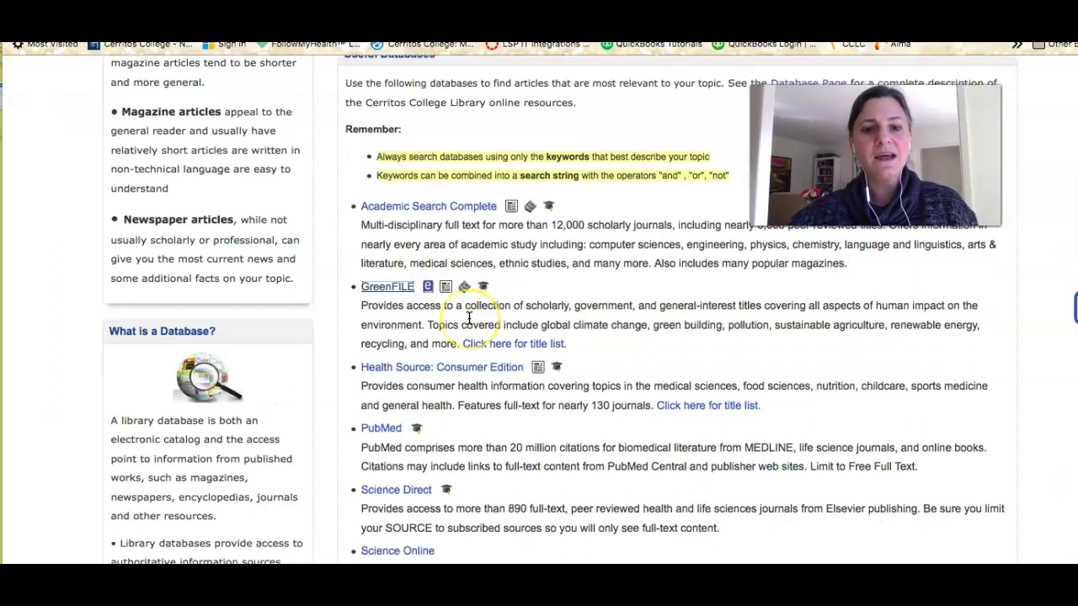
{"action": "scroll", "coordinate": [469, 318], "scroll_direction": "down", "scroll_amount": 2}
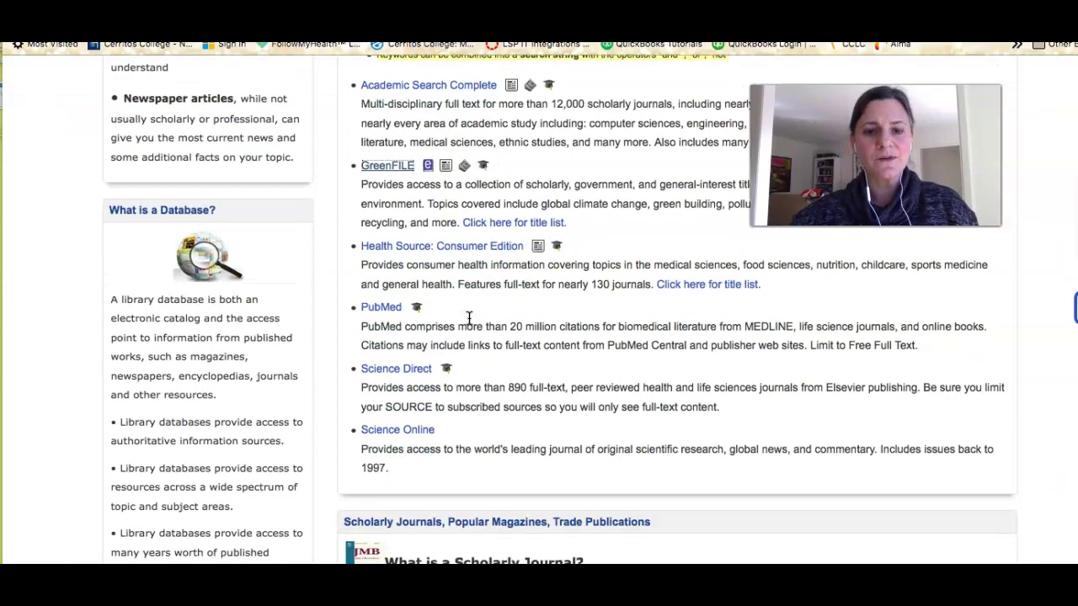
{"action": "left_click", "coordinate": [405, 372]}
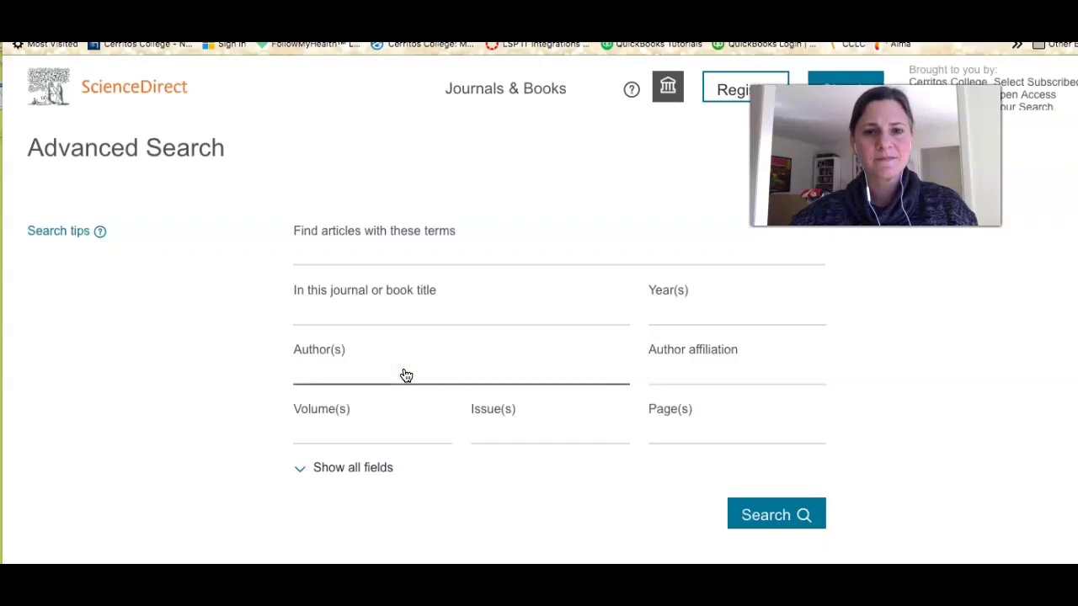
Search ScienceDirect articles for evolution AND "human disease", returning 23,938 results.
{"action": "left_click", "coordinate": [350, 241]}
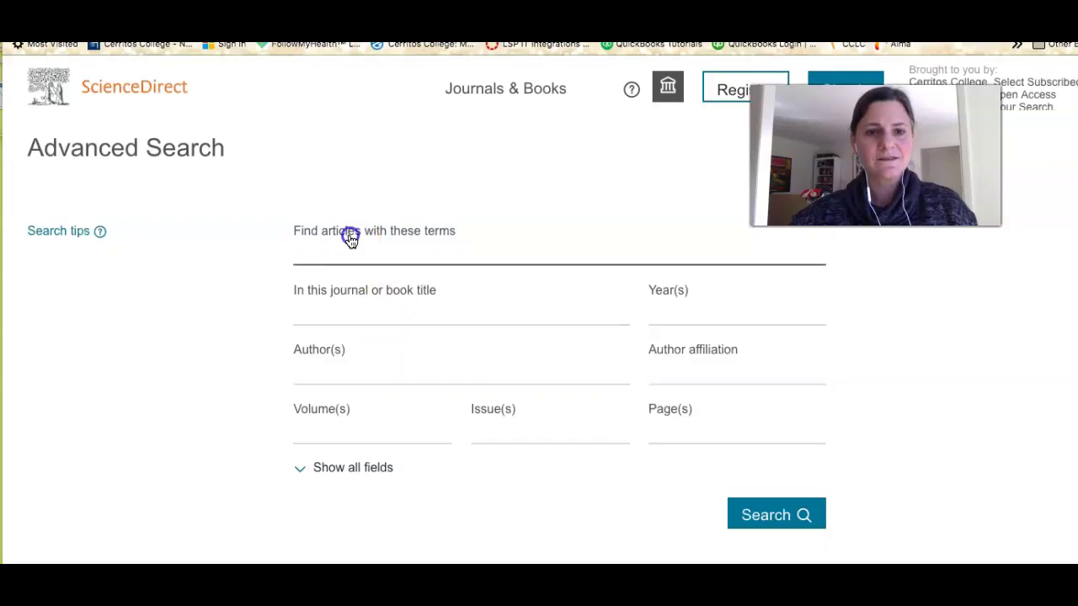
{"action": "type", "text": "ev"}
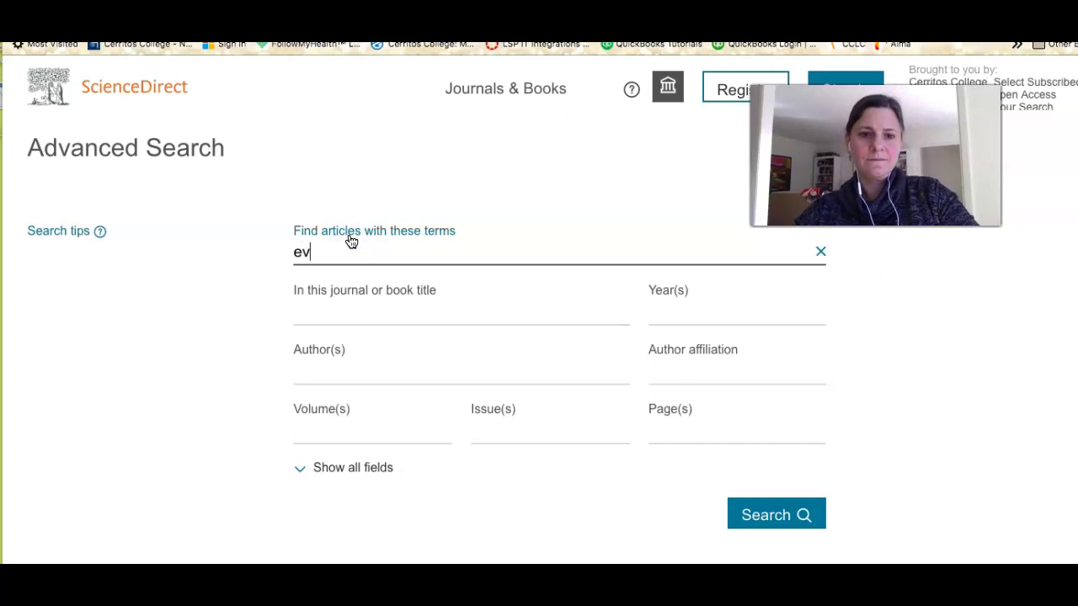
{"action": "type", "text": "olution A"}
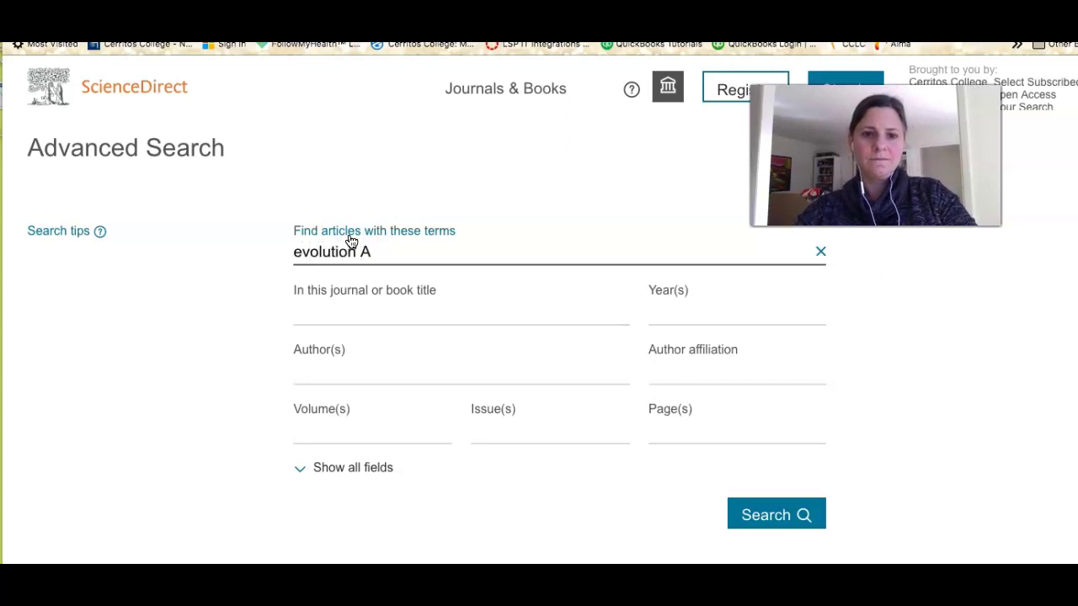
{"action": "type", "text": "ND \"human disease\""}
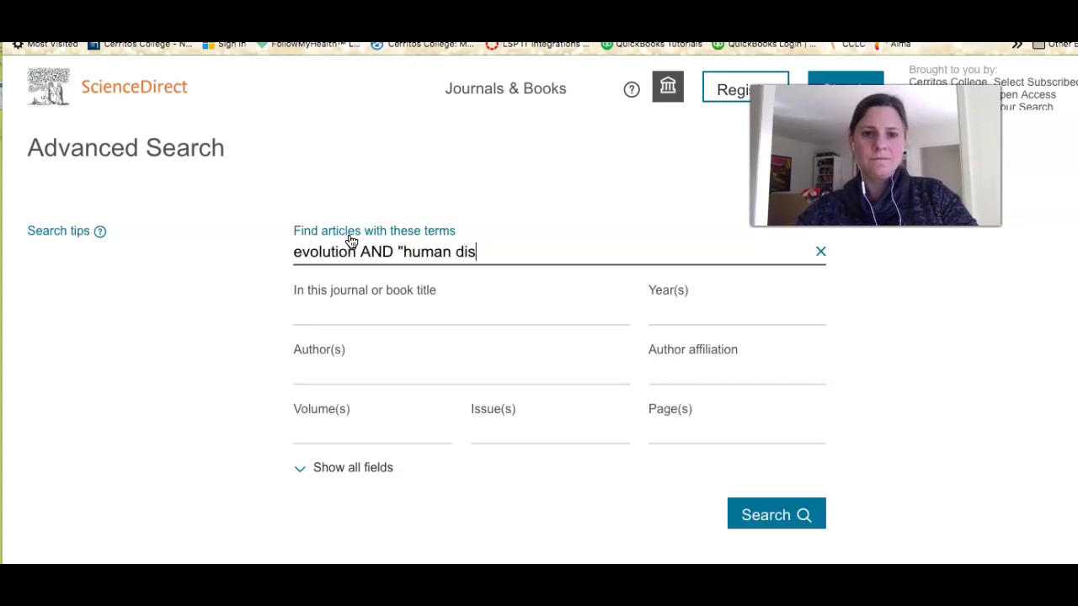
{"action": "key", "text": "Return"}
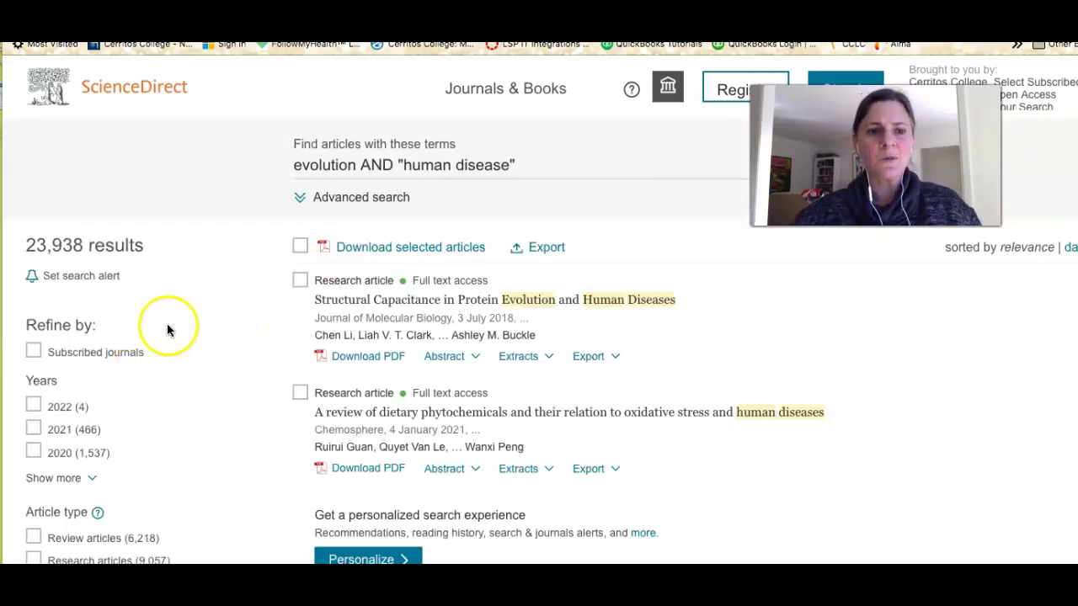
Tick Subscribed journals under Refine by, cutting the results to 12,674 articles.
{"action": "left_click", "coordinate": [34, 356]}
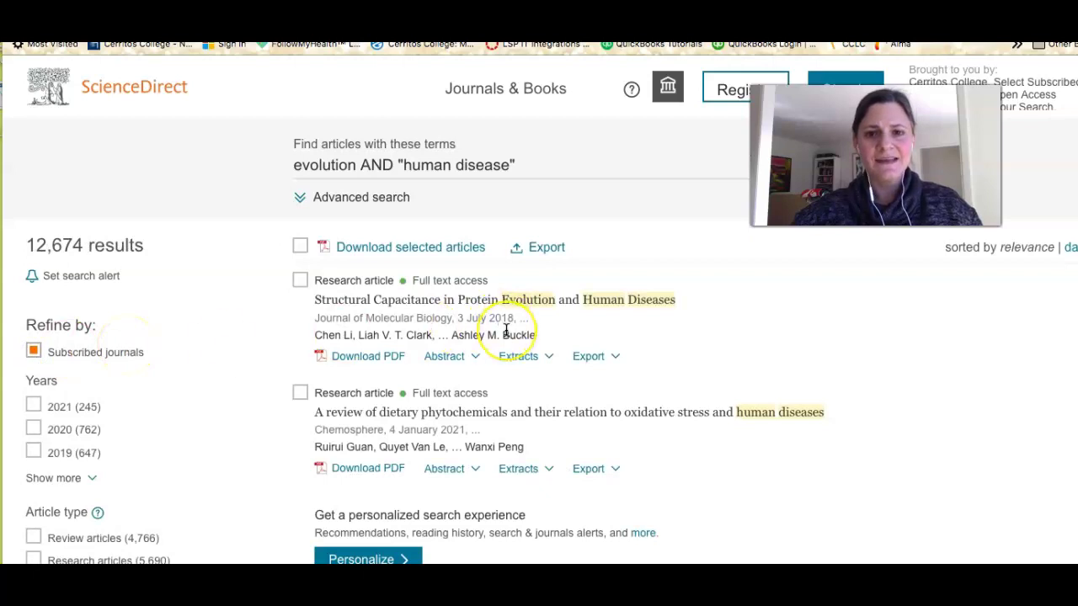
{"action": "scroll", "coordinate": [500, 324], "scroll_direction": "down", "scroll_amount": 2}
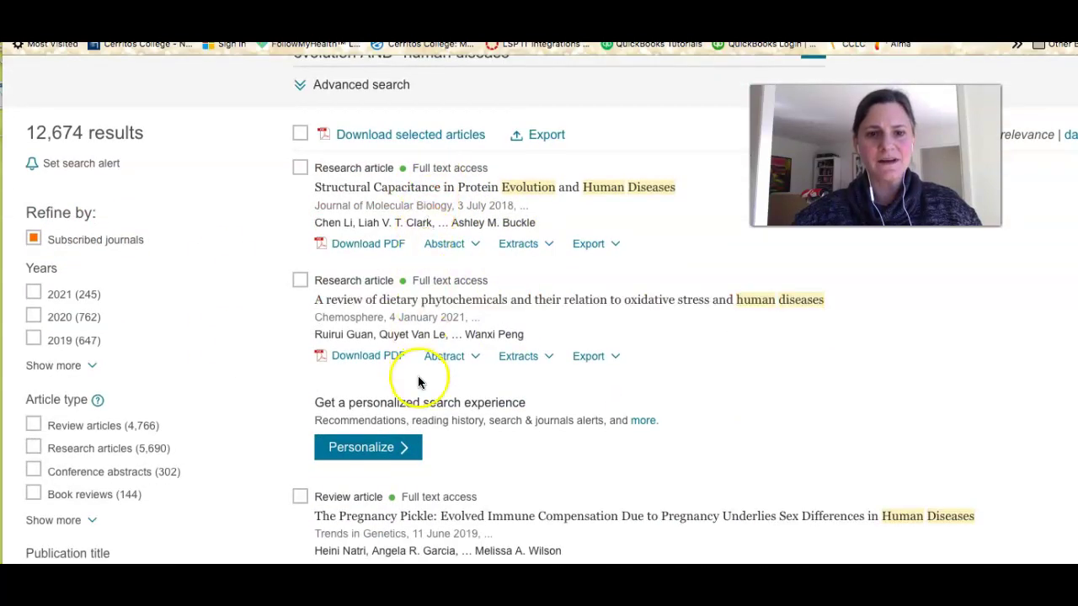
{"action": "scroll", "coordinate": [428, 367], "scroll_direction": "down", "scroll_amount": 2}
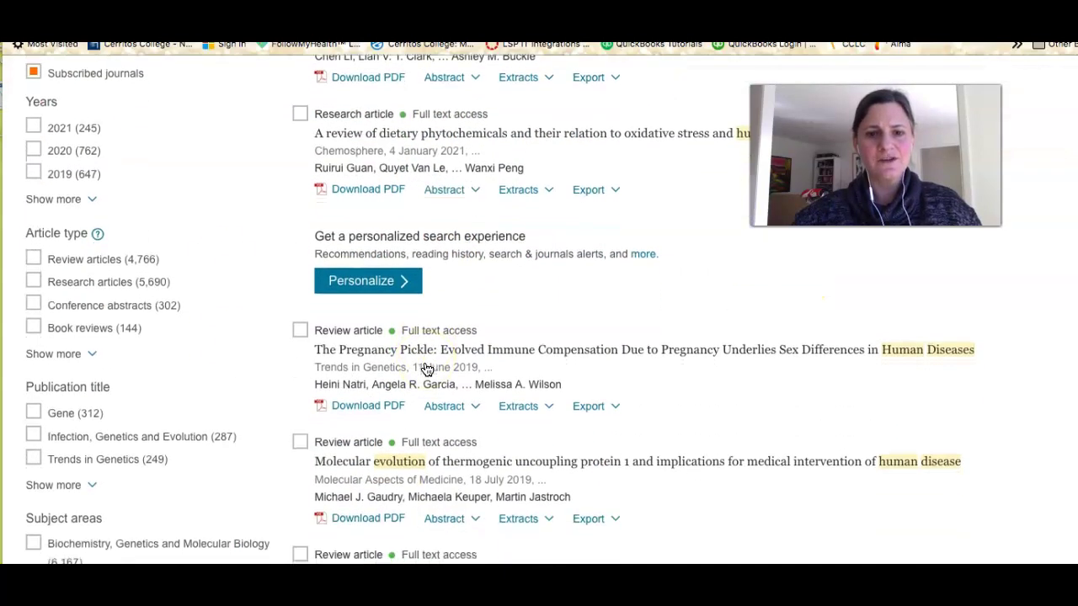
{"action": "scroll", "coordinate": [428, 369], "scroll_direction": "down", "scroll_amount": 1}
{"action": "scroll", "coordinate": [428, 367], "scroll_direction": "up", "scroll_amount": 3}
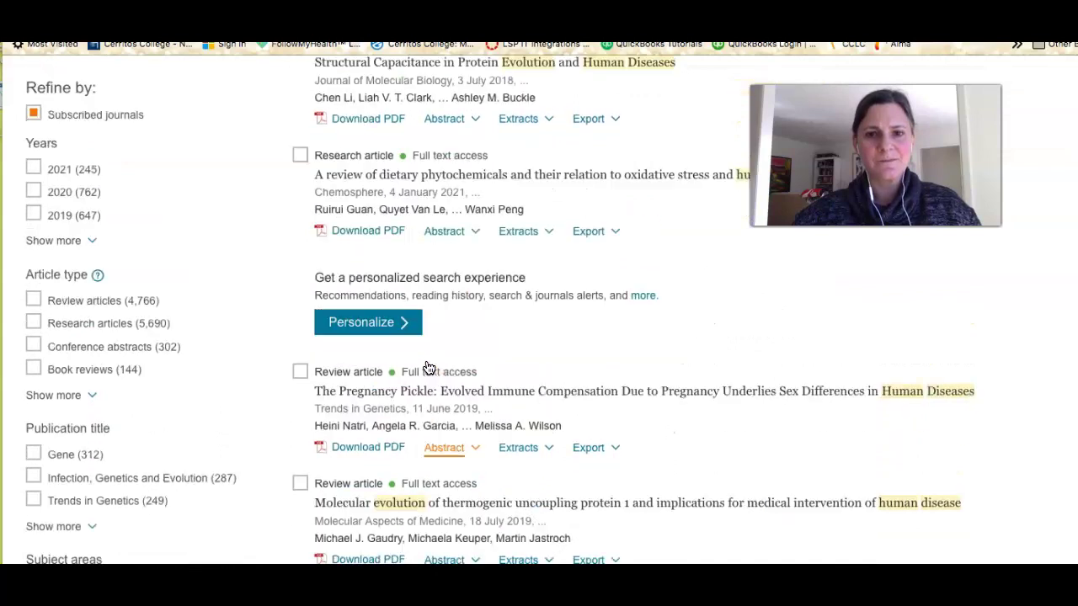
Open the Journal of Molecular Biology article 'Structural Capacitance in Protein Evolution and Human Diseases' and skim its opening sections.
{"action": "left_click", "coordinate": [368, 132]}
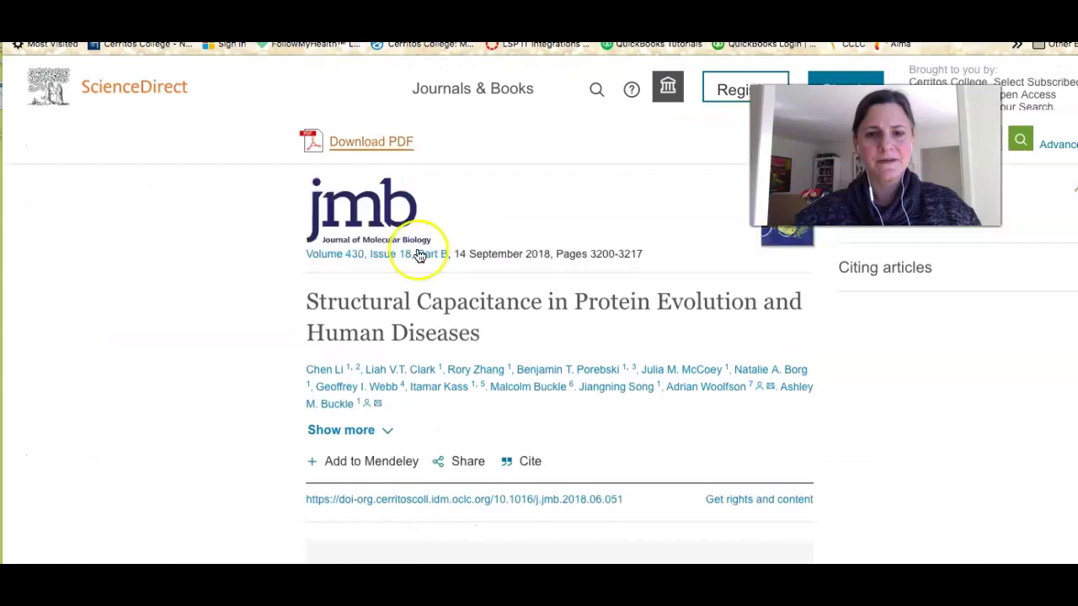
{"action": "scroll", "coordinate": [426, 252], "scroll_direction": "down", "scroll_amount": 4}
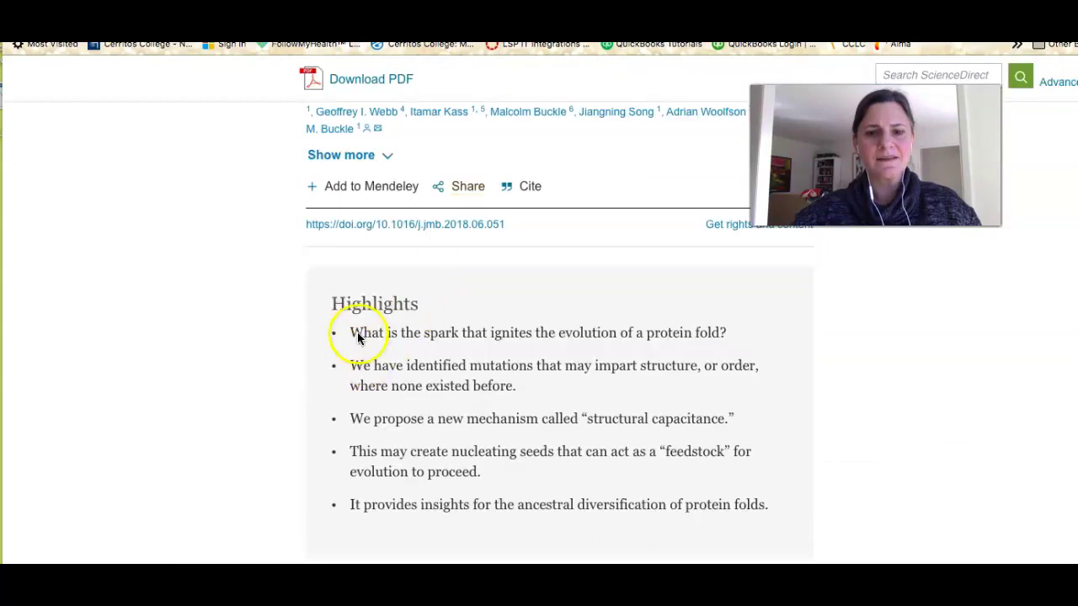
{"action": "scroll", "coordinate": [403, 320], "scroll_direction": "down", "scroll_amount": 5}
{"action": "scroll", "coordinate": [400, 338], "scroll_direction": "down", "scroll_amount": 9}
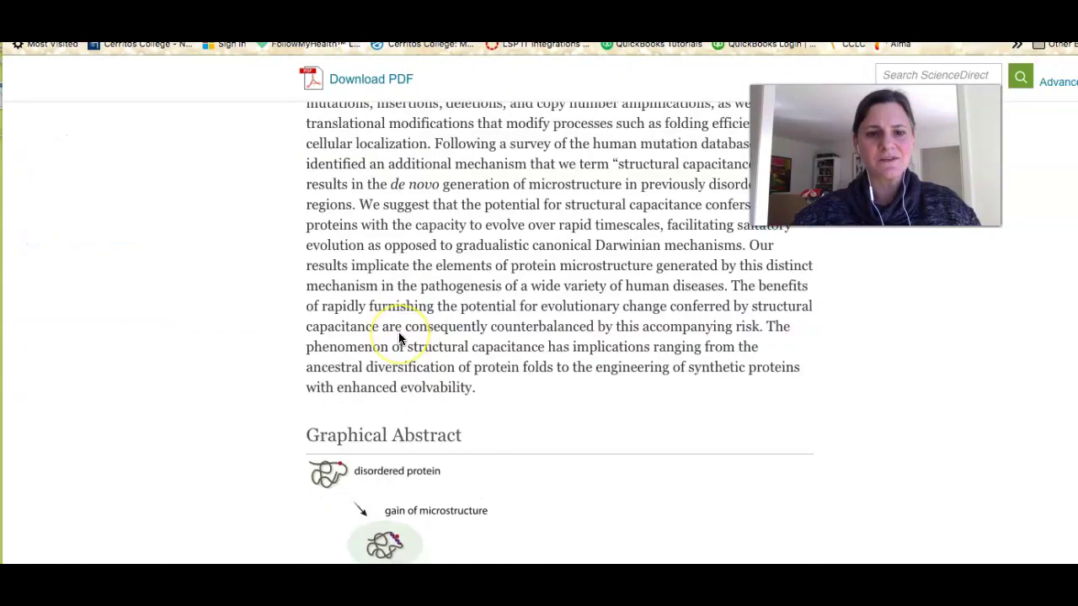
{"action": "scroll", "coordinate": [400, 339], "scroll_direction": "down", "scroll_amount": 4}
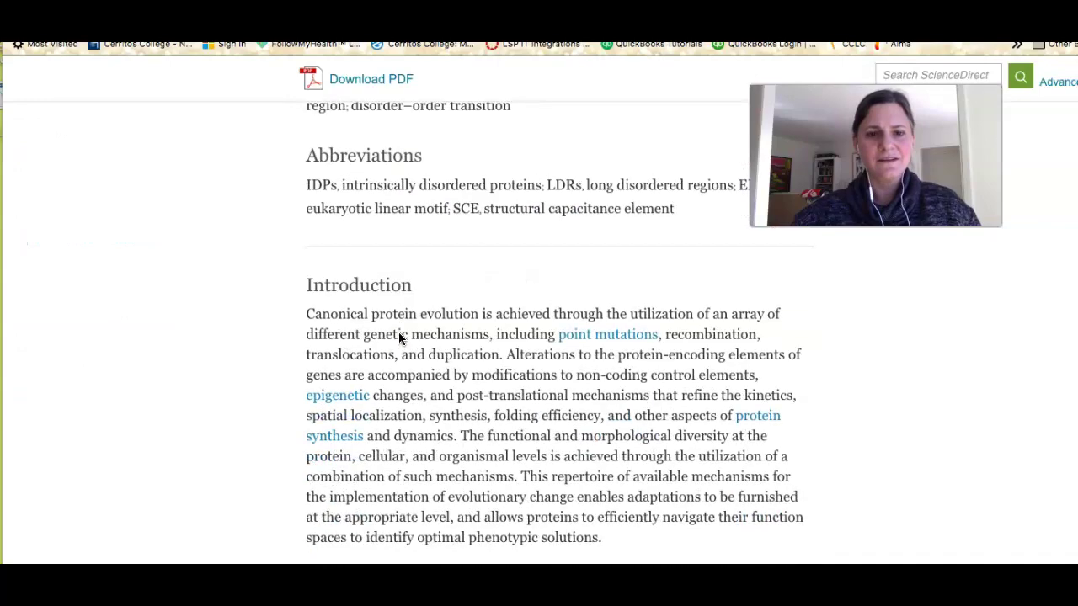
{"action": "scroll", "coordinate": [400, 337], "scroll_direction": "down", "scroll_amount": 4}
{"action": "scroll", "coordinate": [398, 334], "scroll_direction": "up", "scroll_amount": 5}
{"action": "scroll", "coordinate": [397, 337], "scroll_direction": "up", "scroll_amount": 15}
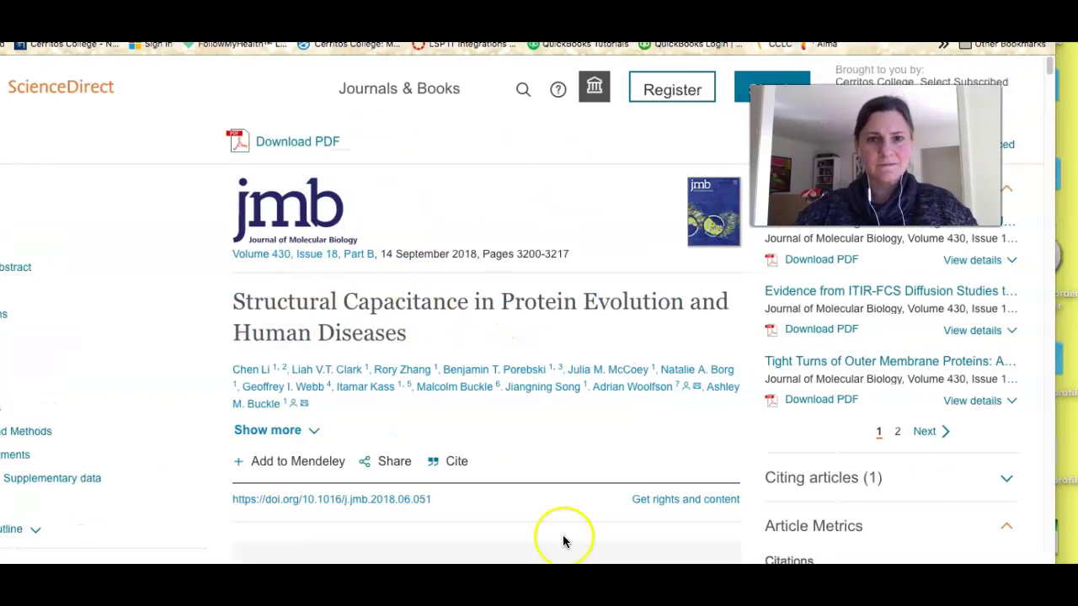
Close the ScienceDirect article to get back to the guide's Science Direct, PubMed and Science Online list.
{"action": "key", "text": "ctrl+w"}
{"action": "left_click", "coordinate": [530, 361]}
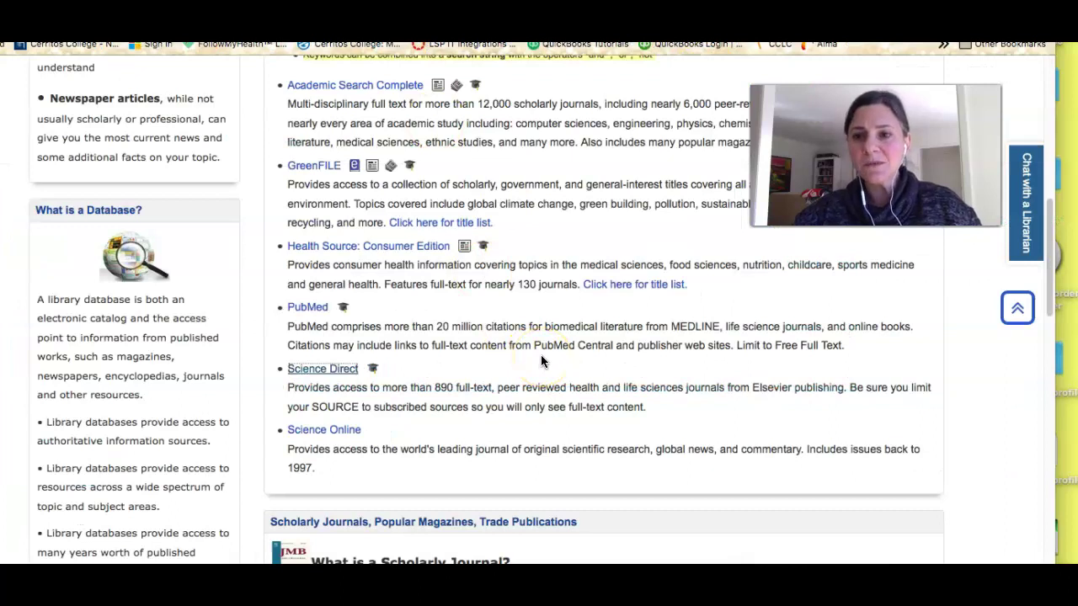